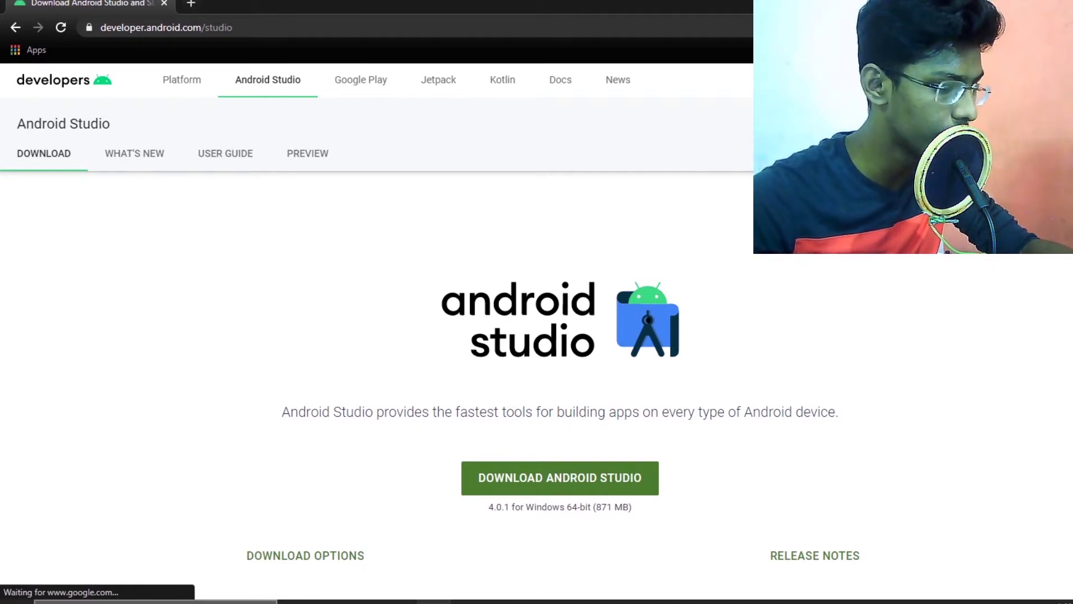
Step: Launch Android Studio from the system's app search
{"action": "key", "text": "super"}
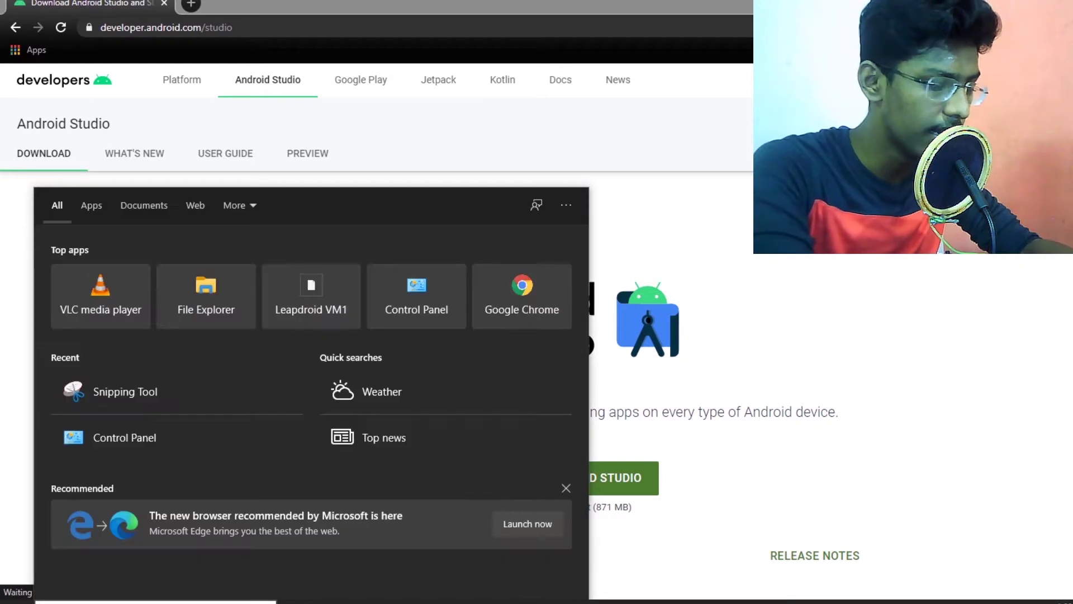
{"action": "type", "text": "androi"}
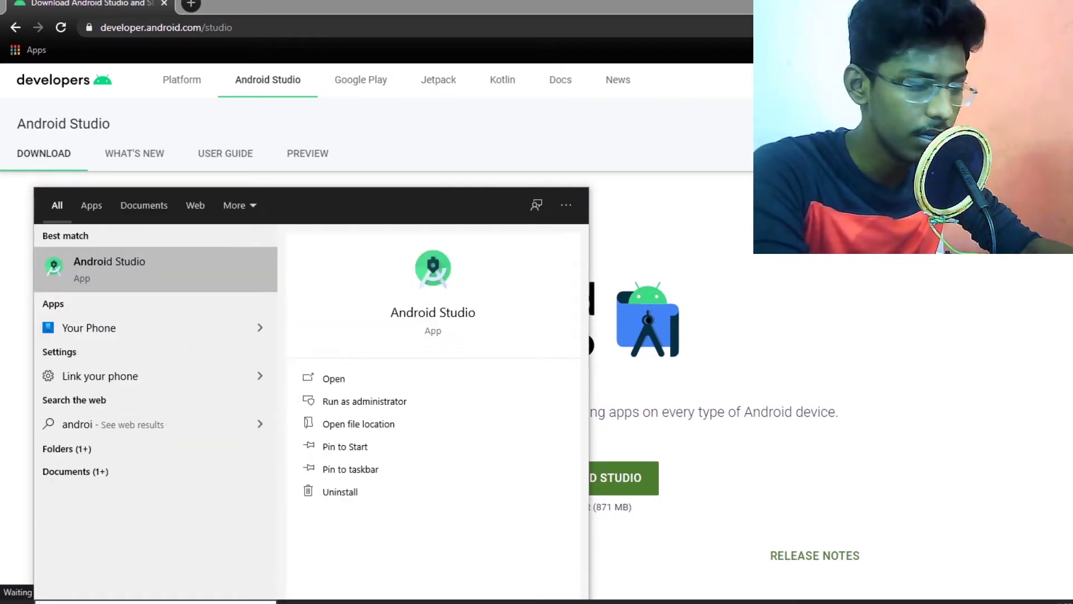
{"action": "key", "text": "Return"}
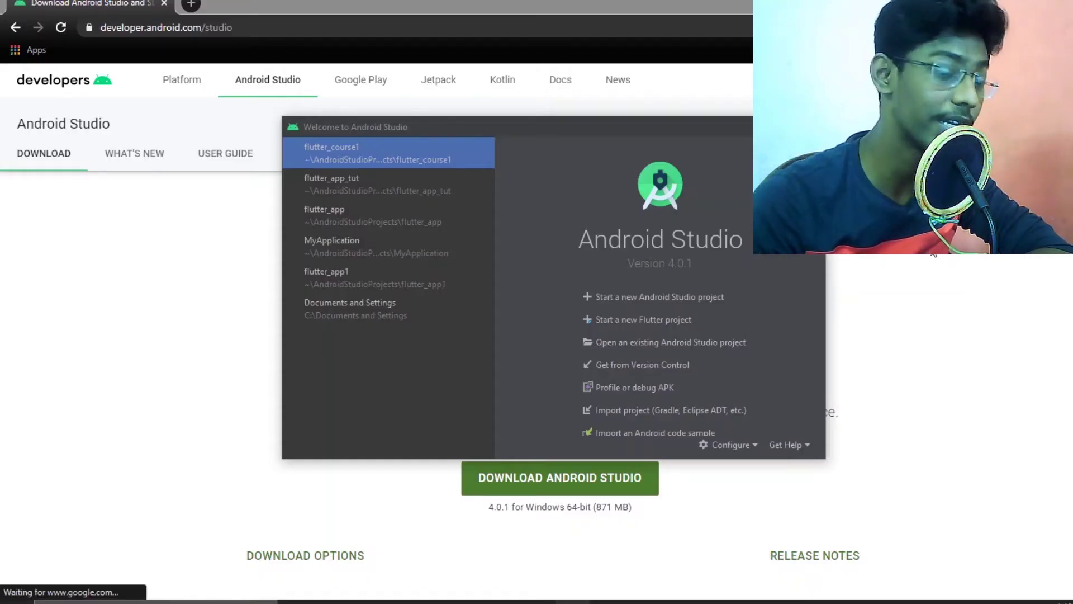
Step: Search the plugin marketplace for flutter to check the Flutter plugin, and close the plugin manager
{"action": "left_click", "coordinate": [716, 447]}
{"action": "left_click", "coordinate": [744, 461]}
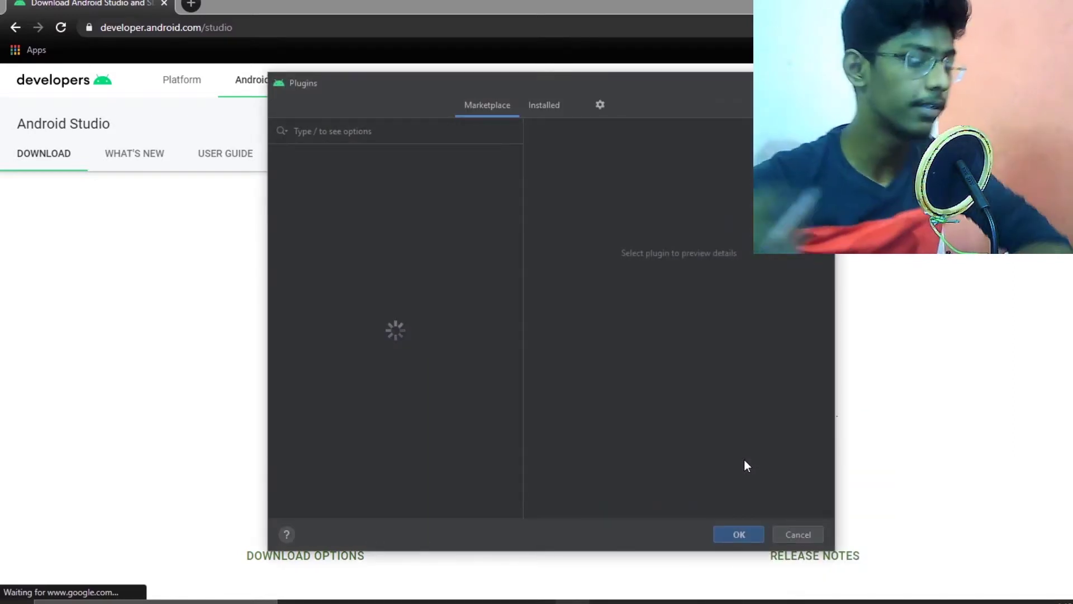
{"action": "type", "text": "fl"}
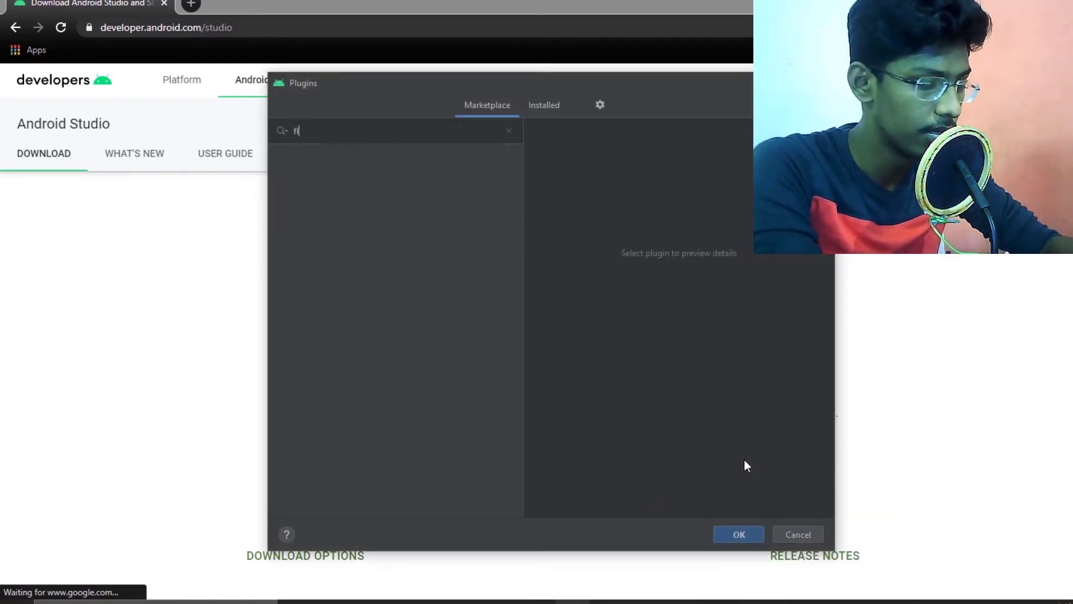
{"action": "type", "text": "utte"}
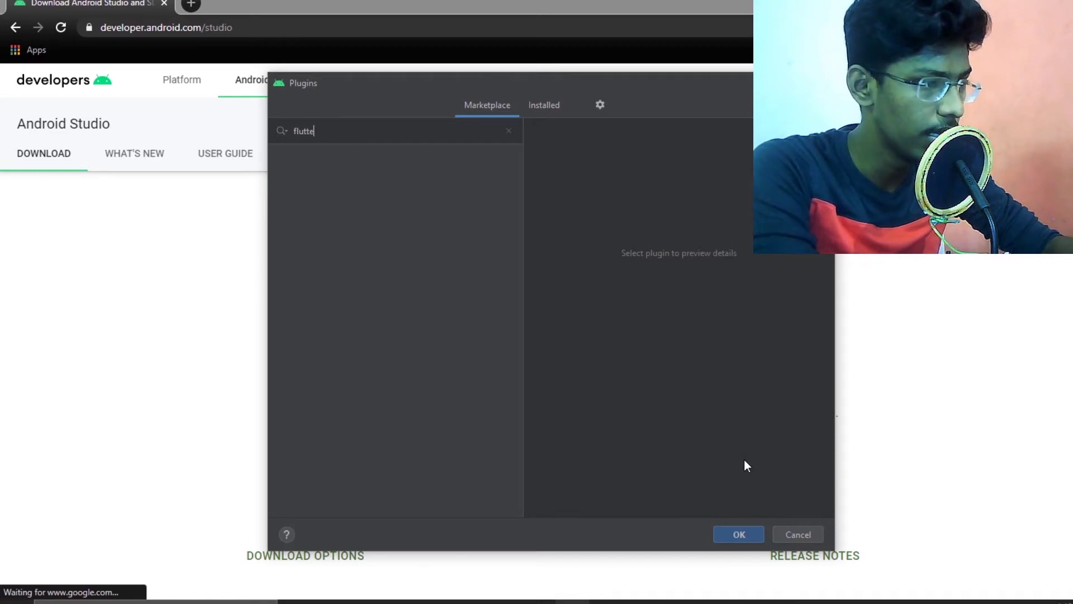
{"action": "type", "text": "r"}
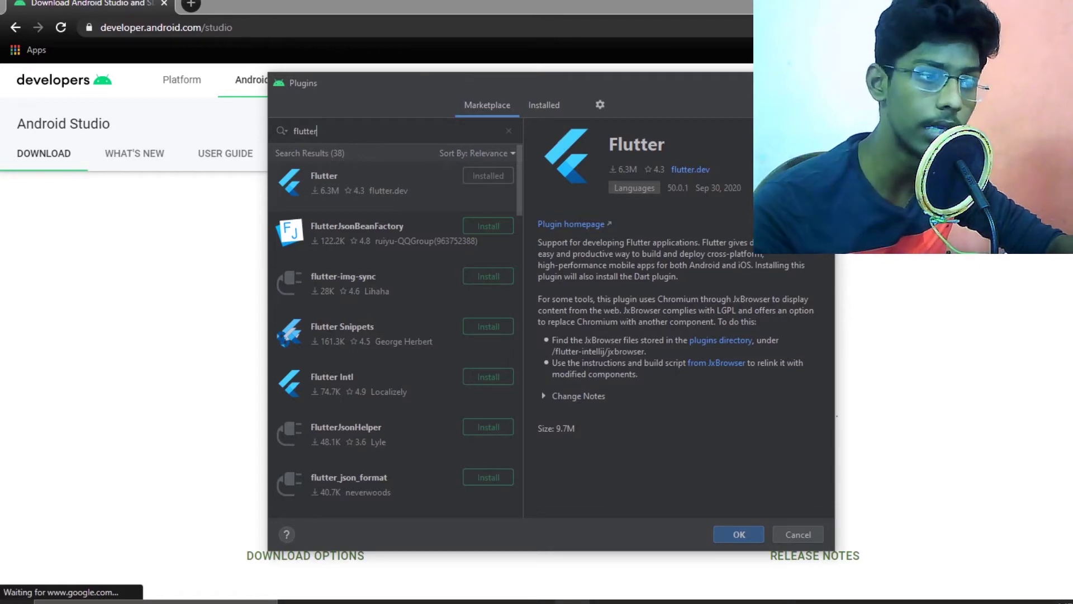
{"action": "left_click", "coordinate": [733, 539]}
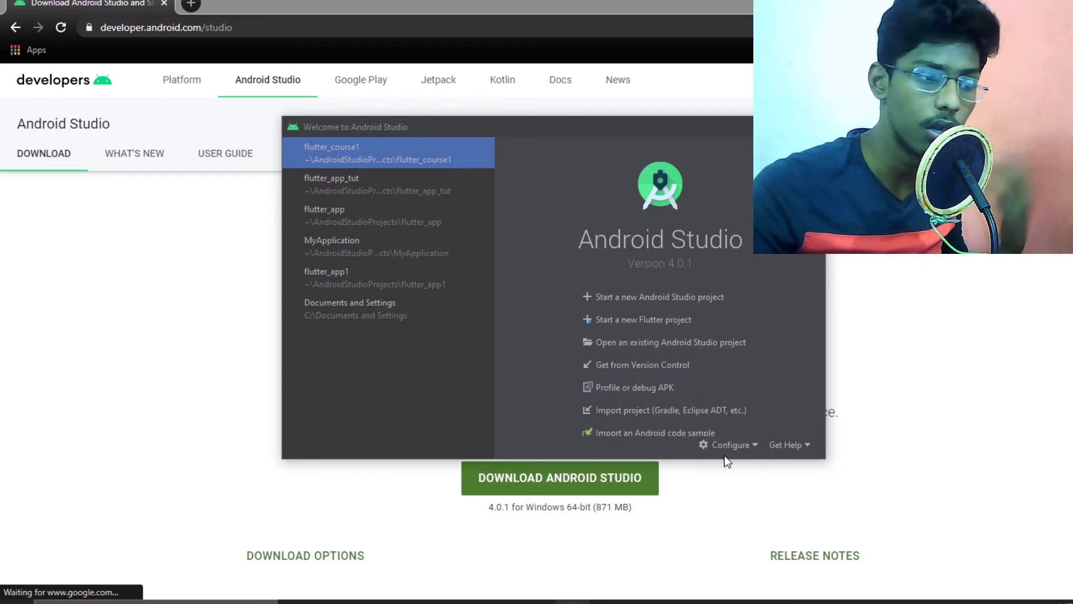
Step: Start creating a virtual device in the AVD Manager with the Pixel 3a phone as its hardware definition
{"action": "left_click", "coordinate": [737, 445]}
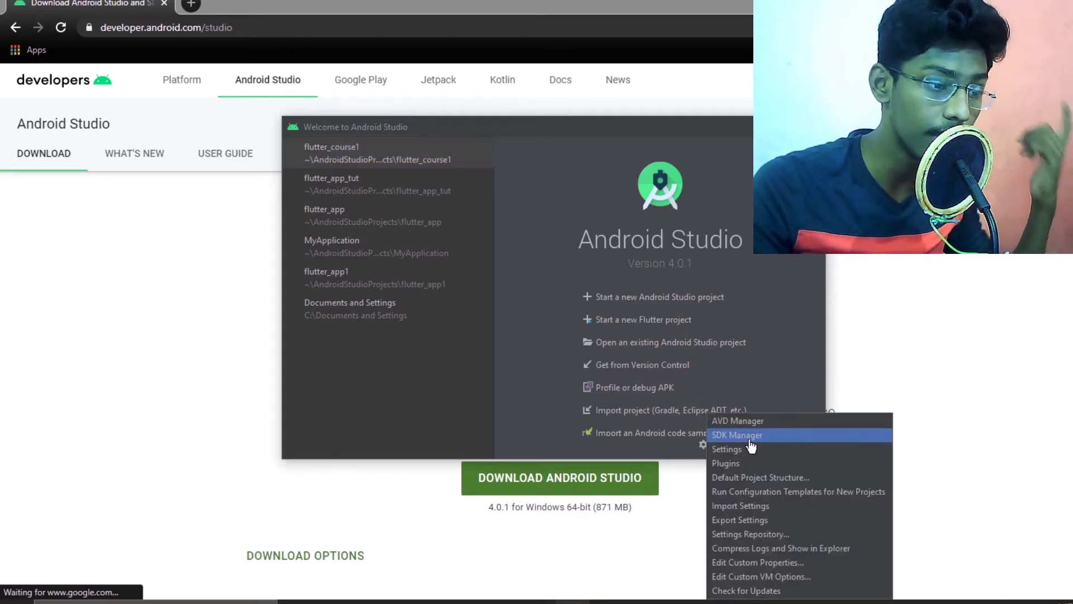
{"action": "left_click", "coordinate": [763, 427]}
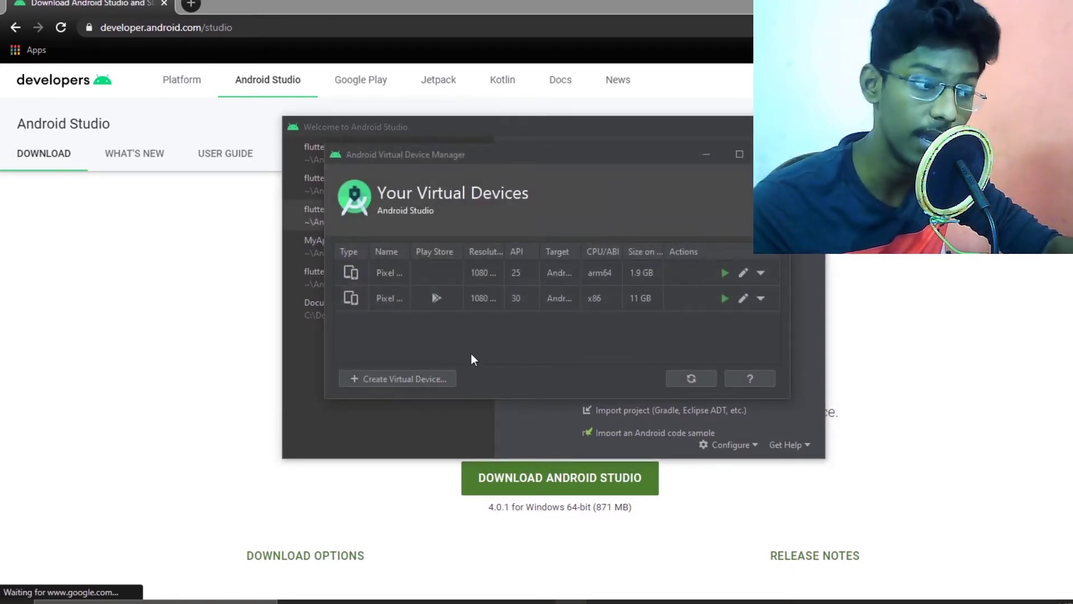
{"action": "left_click", "coordinate": [442, 272]}
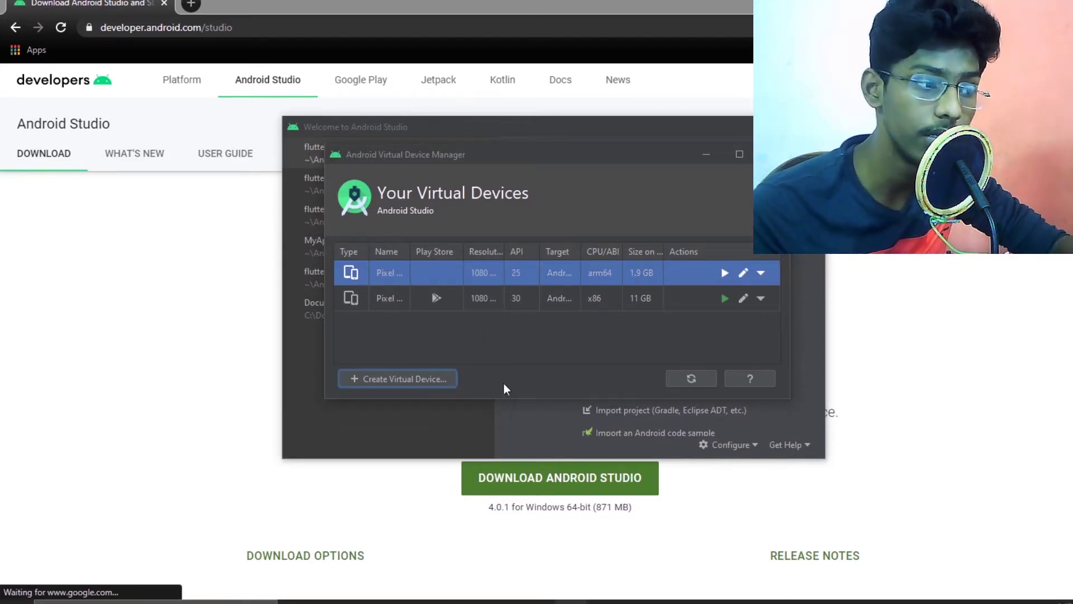
{"action": "left_click", "coordinate": [437, 379]}
{"action": "scroll", "coordinate": [464, 280], "scroll_direction": "down", "scroll_amount": 2}
{"action": "scroll", "coordinate": [477, 257], "scroll_direction": "down", "scroll_amount": 3}
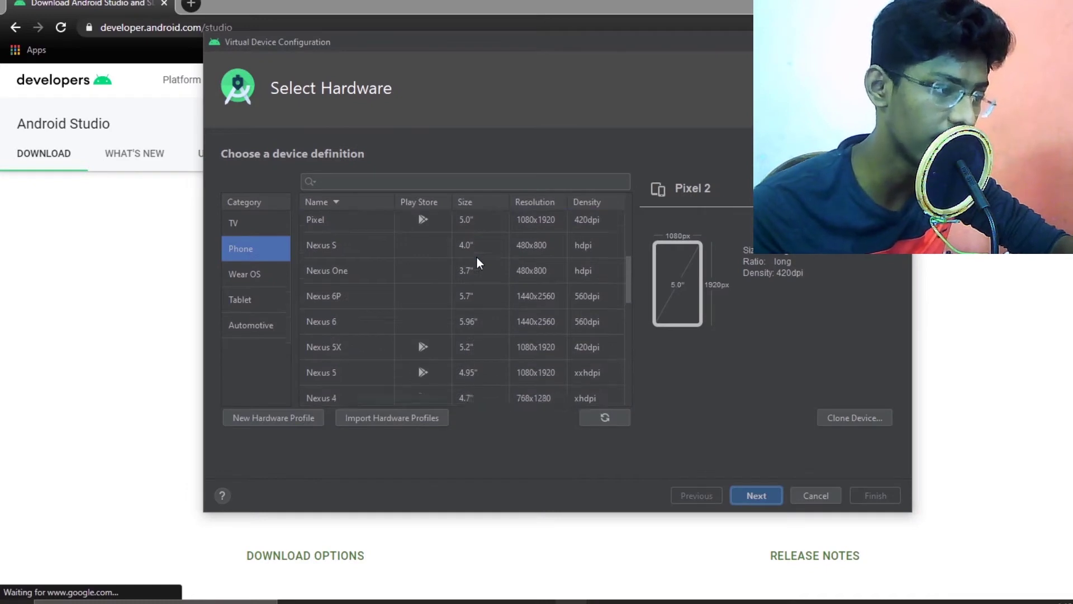
{"action": "scroll", "coordinate": [470, 302], "scroll_direction": "up", "scroll_amount": 6}
{"action": "scroll", "coordinate": [454, 300], "scroll_direction": "down", "scroll_amount": 7}
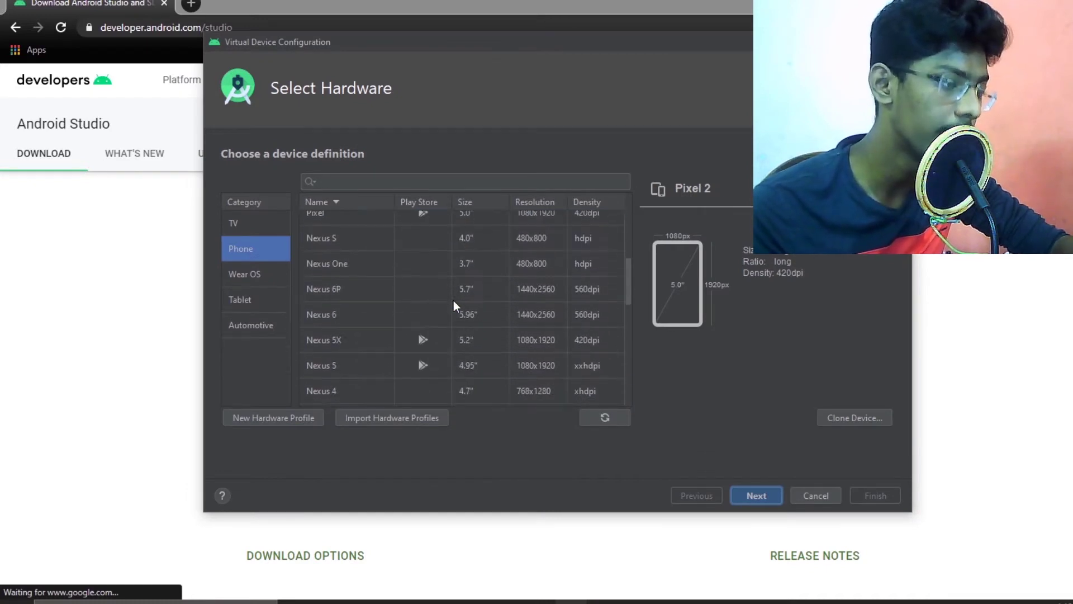
{"action": "scroll", "coordinate": [458, 302], "scroll_direction": "up", "scroll_amount": 8}
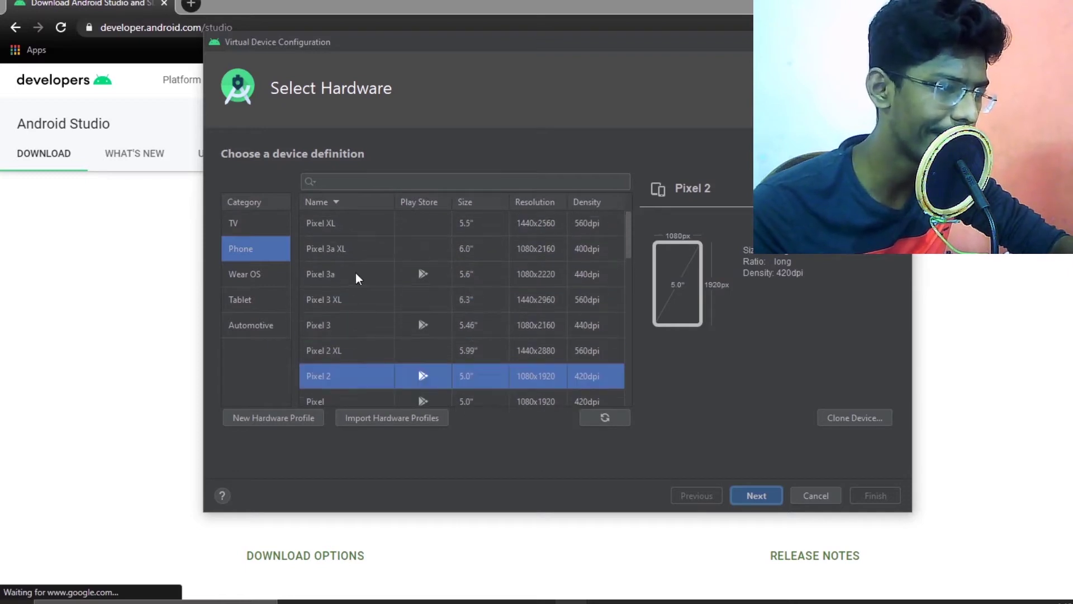
{"action": "left_click", "coordinate": [356, 277]}
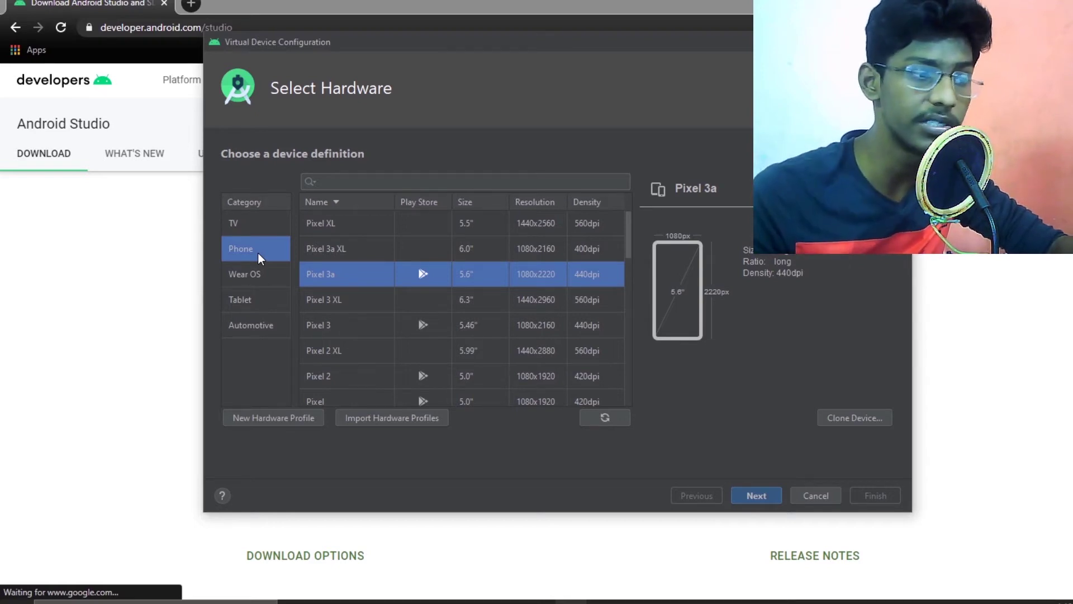
{"action": "left_click", "coordinate": [749, 497]}
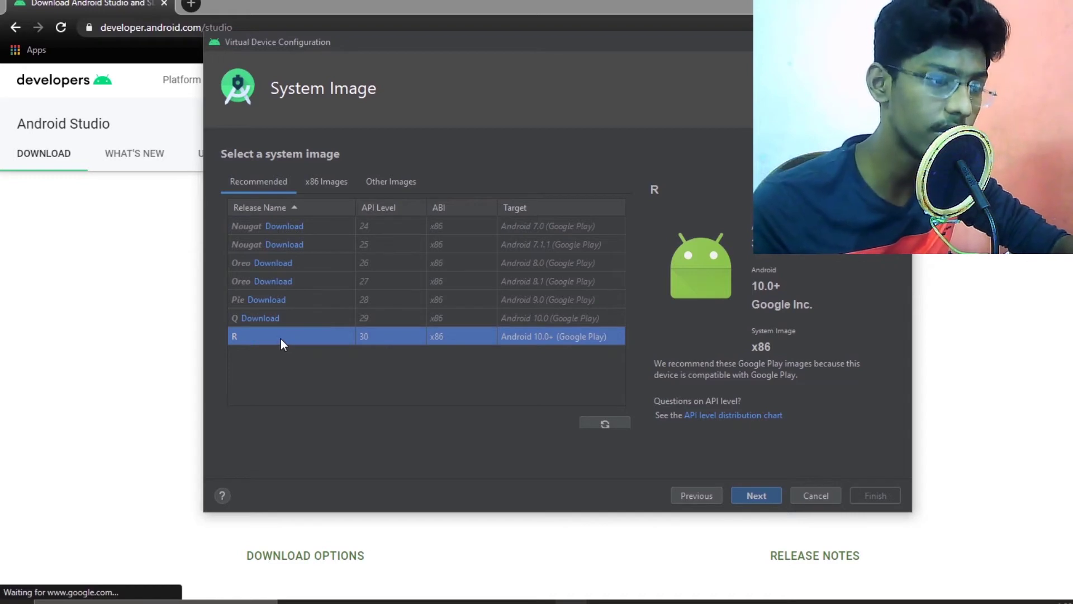
Step: Configure the virtual device with the R system image and Portrait startup orientation, and discard it
{"action": "left_click", "coordinate": [770, 495]}
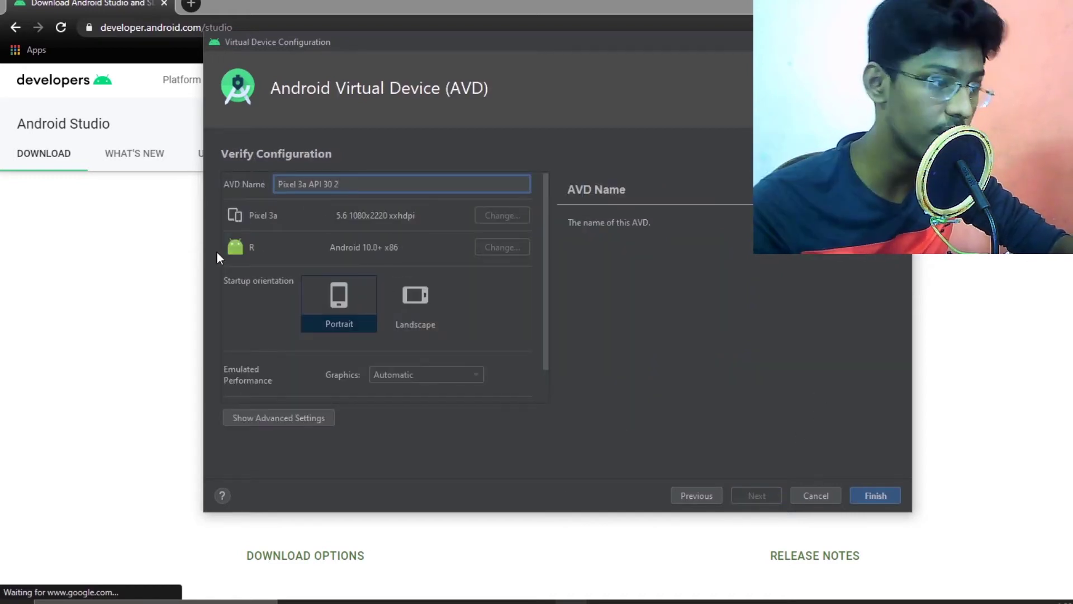
{"action": "scroll", "coordinate": [329, 289], "scroll_direction": "down", "scroll_amount": 1}
{"action": "scroll", "coordinate": [329, 286], "scroll_direction": "down", "scroll_amount": 2}
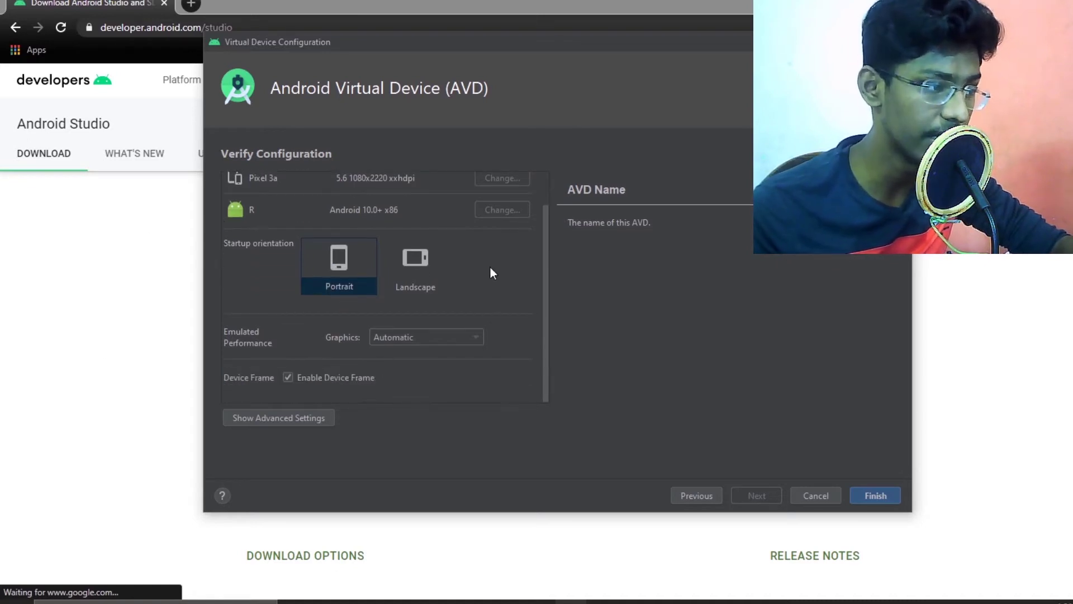
{"action": "left_click", "coordinate": [333, 257]}
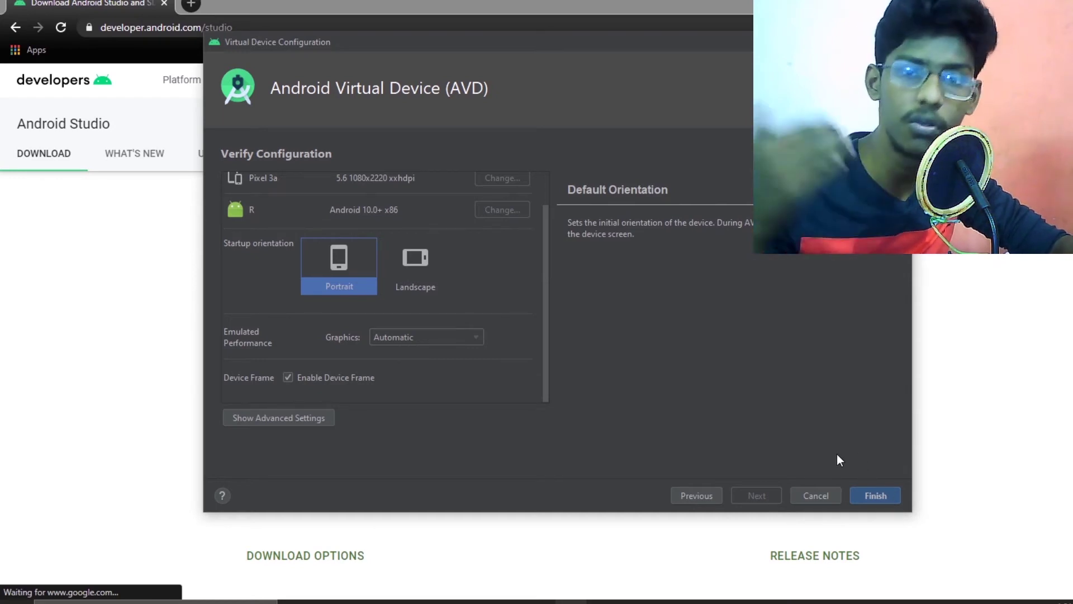
{"action": "left_click", "coordinate": [817, 495]}
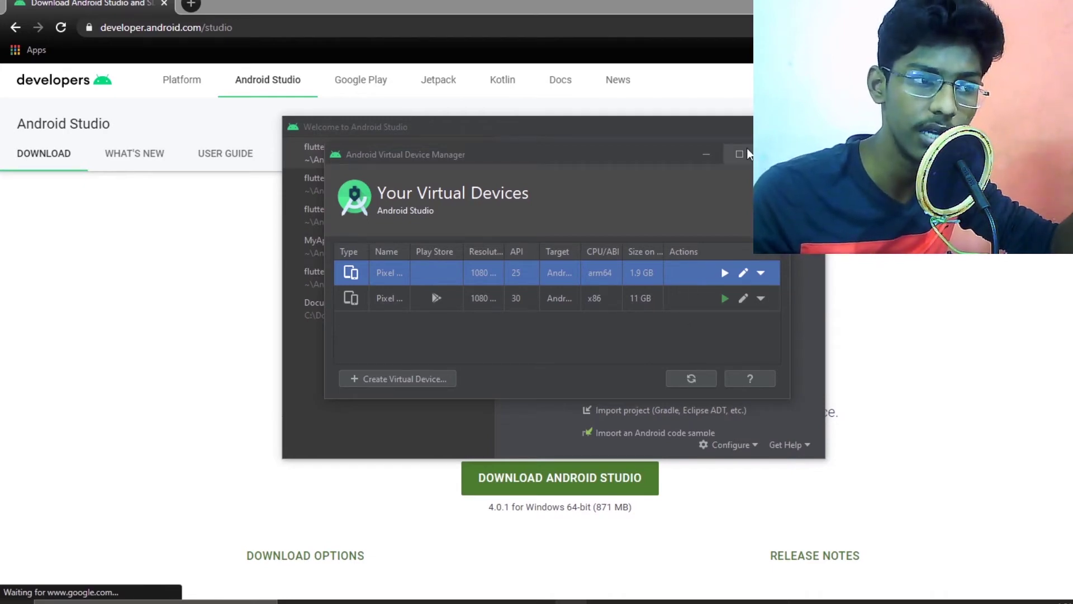
{"action": "left_click", "coordinate": [777, 155]}
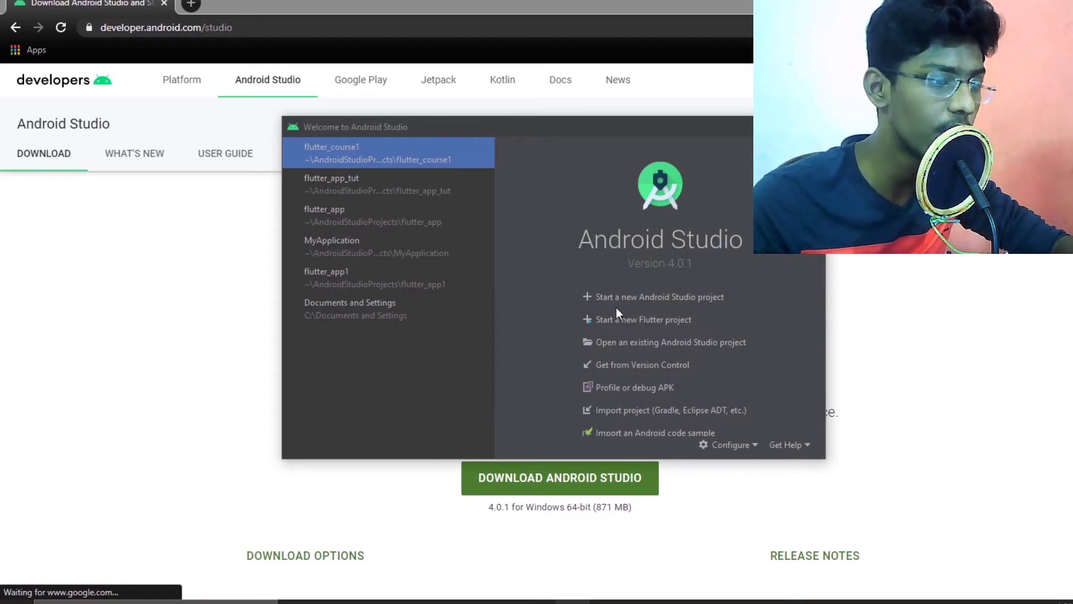
Step: Start a new Flutter Application project and name it flutter_app_course_1
{"action": "left_click", "coordinate": [677, 322]}
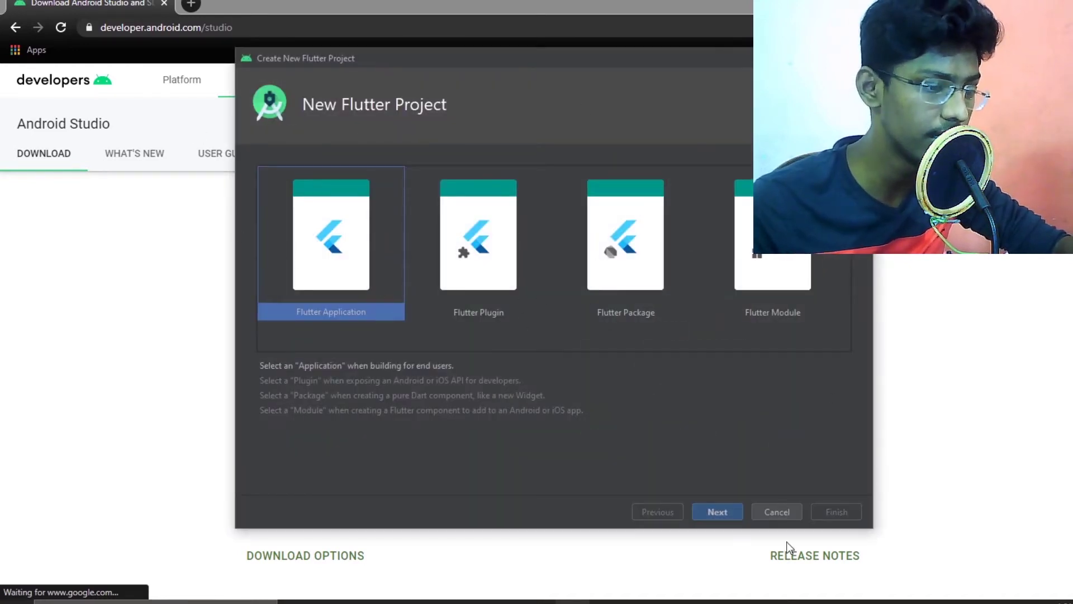
{"action": "left_click", "coordinate": [726, 512]}
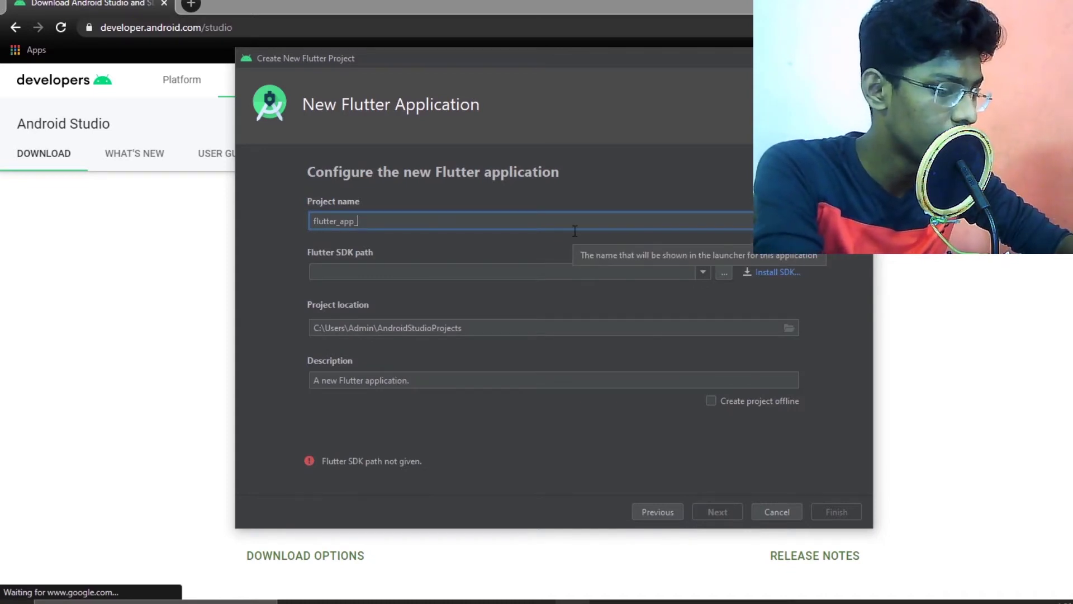
{"action": "type", "text": "e"}
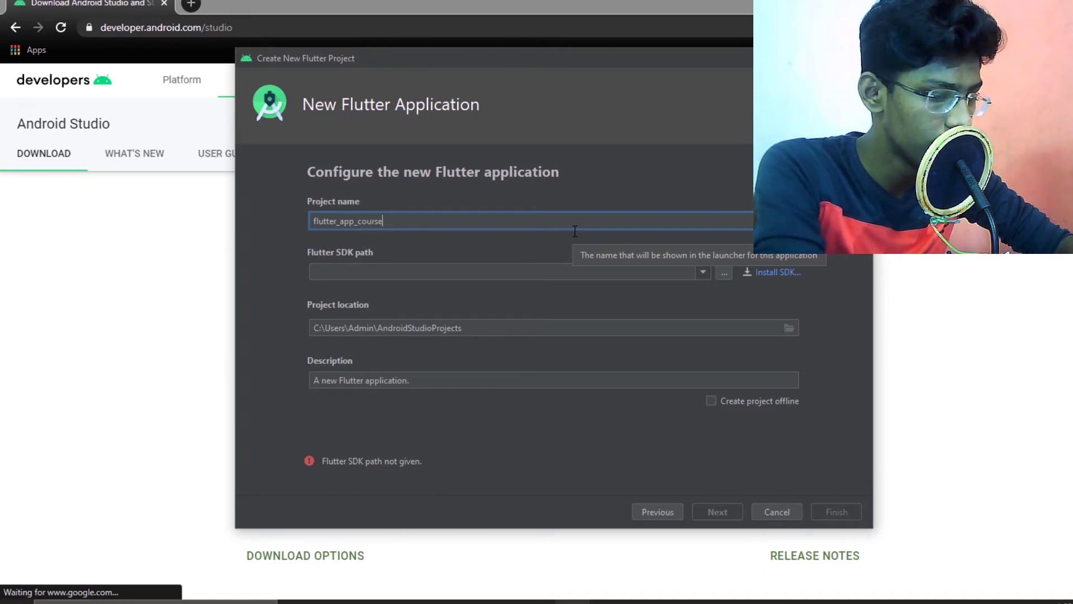
{"action": "type", "text": "_1"}
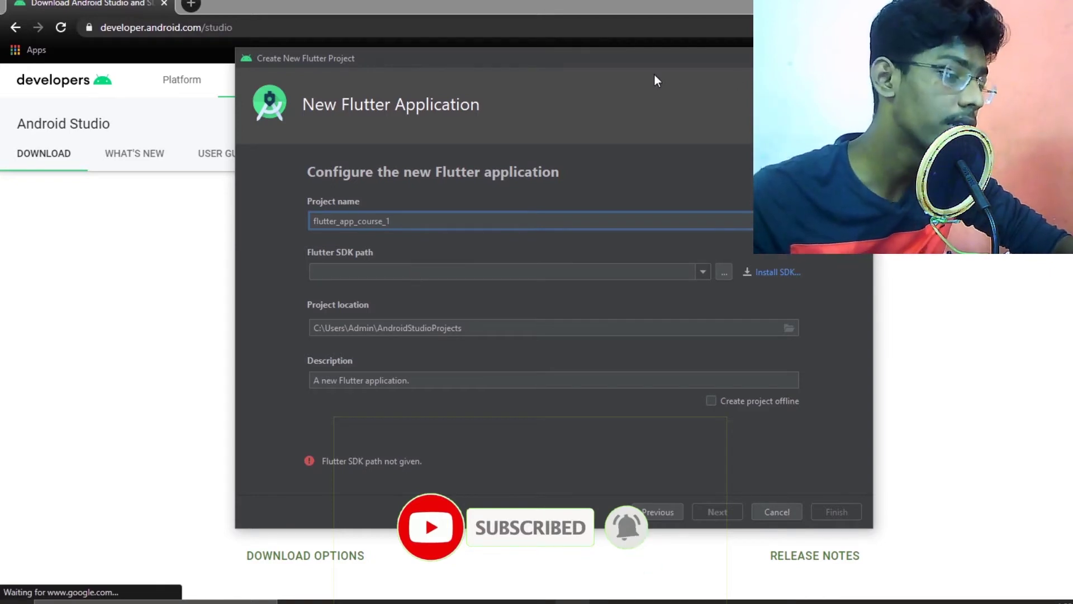
Step: Set the project's Flutter SDK path to F:\Flutter 1.17.5\flutter
{"action": "left_click", "coordinate": [447, 274]}
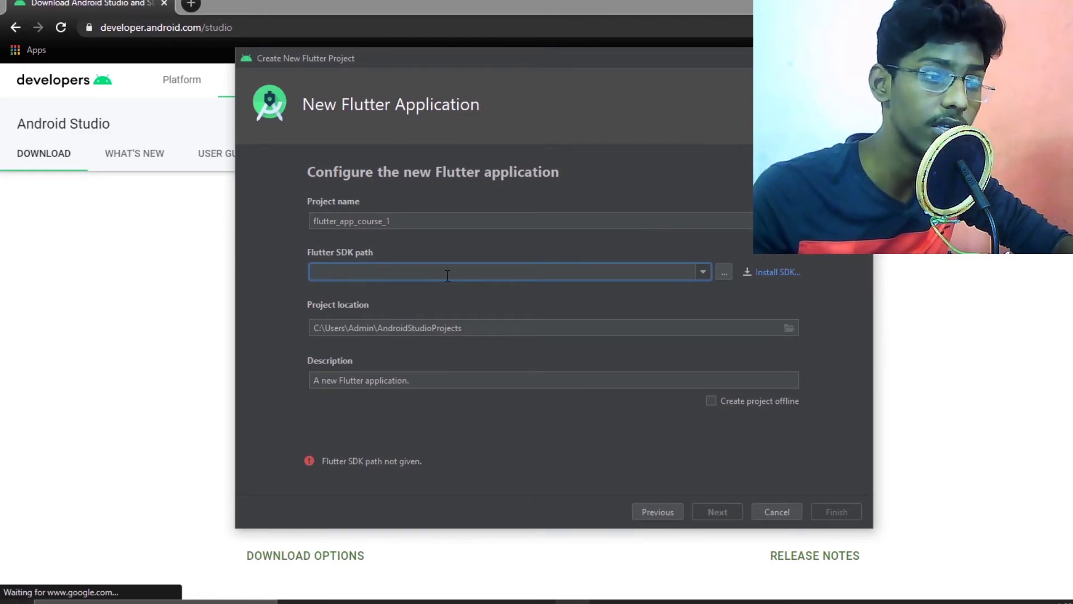
{"action": "left_click", "coordinate": [724, 273]}
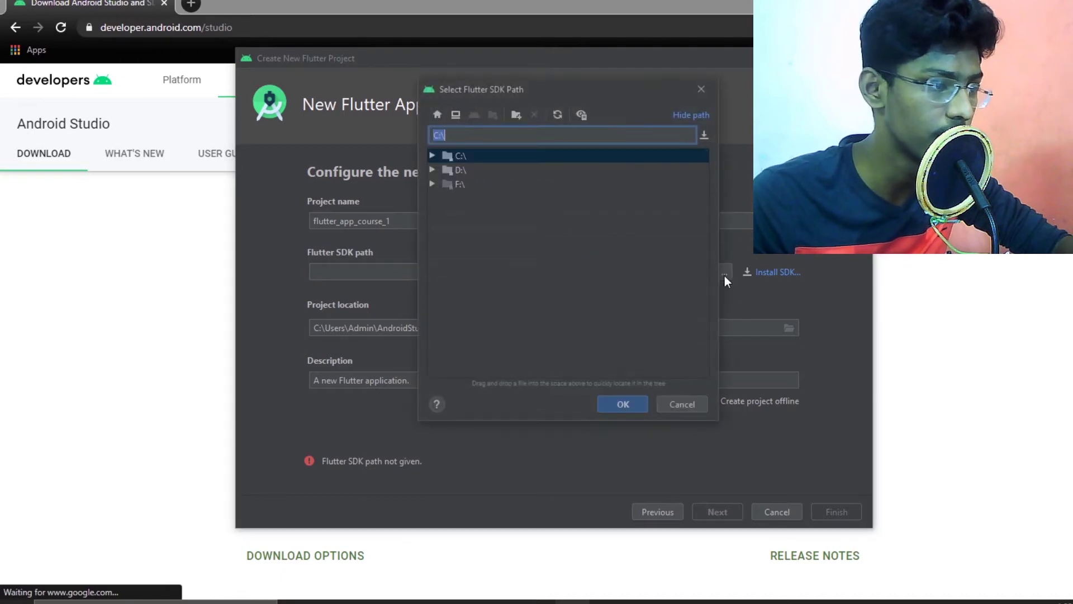
{"action": "left_click", "coordinate": [433, 170]}
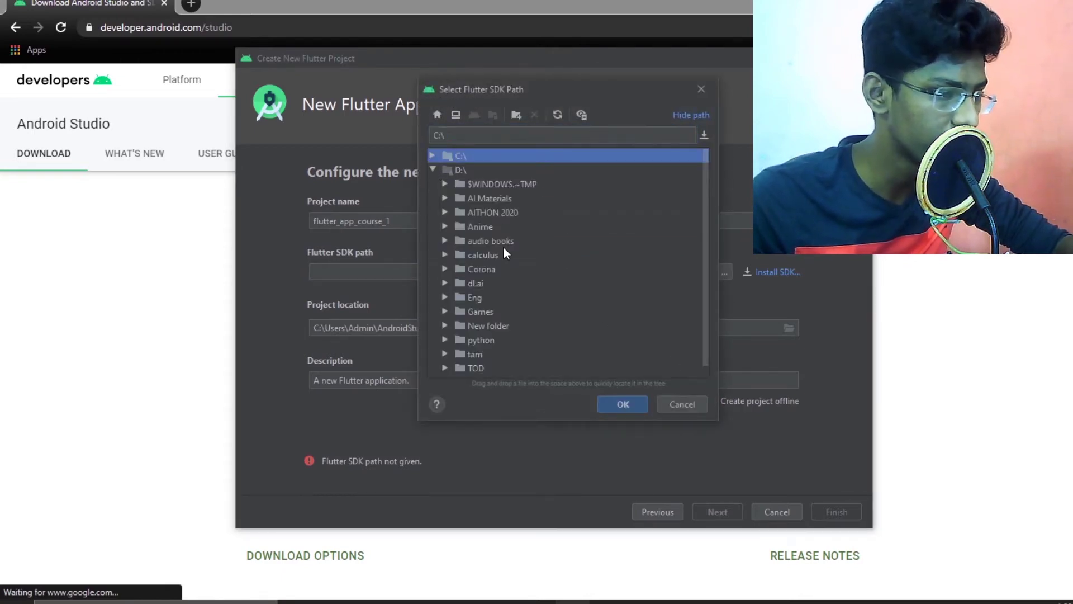
{"action": "scroll", "coordinate": [504, 255], "scroll_direction": "down", "scroll_amount": 1}
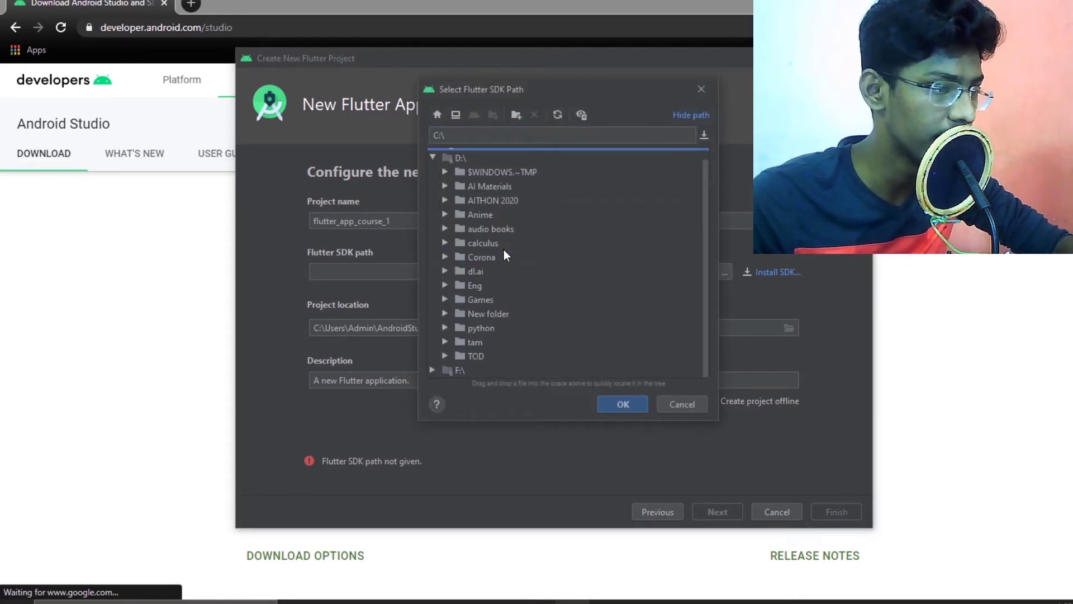
{"action": "left_click", "coordinate": [433, 369]}
{"action": "scroll", "coordinate": [482, 307], "scroll_direction": "down", "scroll_amount": 4}
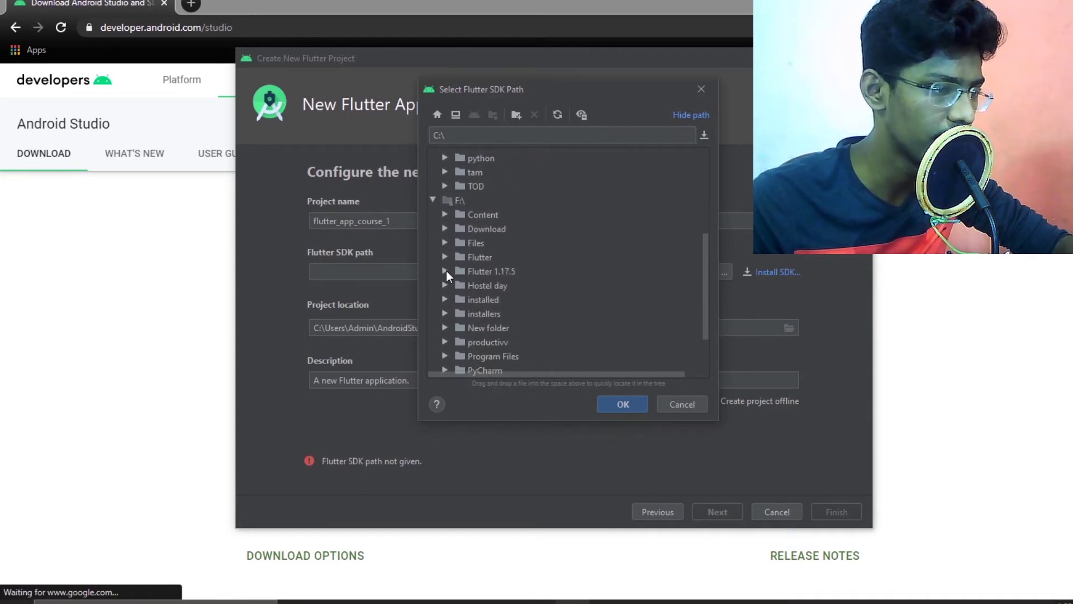
{"action": "left_click", "coordinate": [445, 270]}
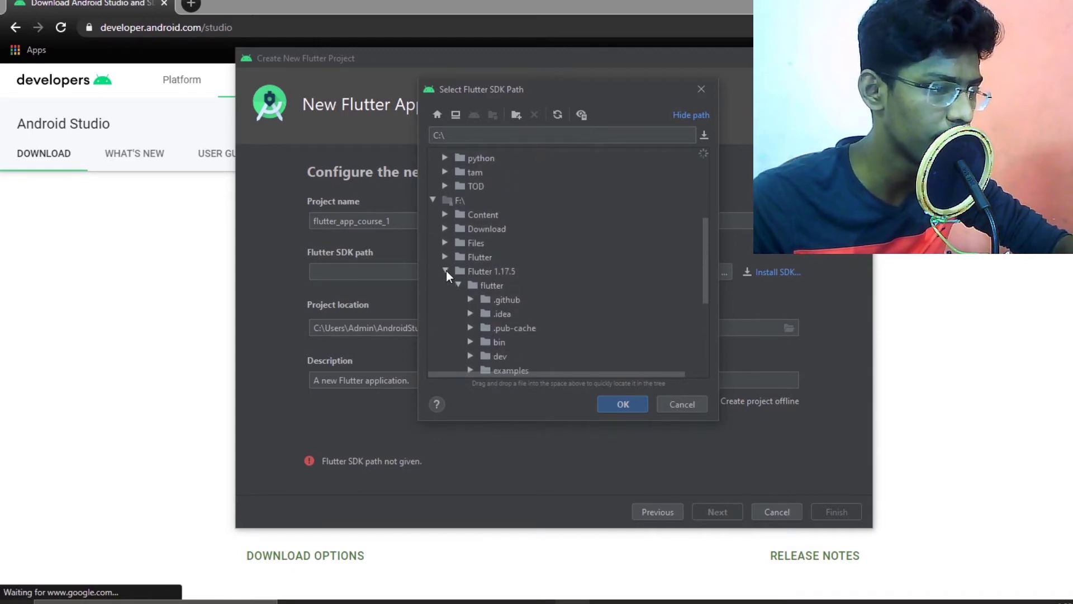
{"action": "left_click", "coordinate": [494, 286]}
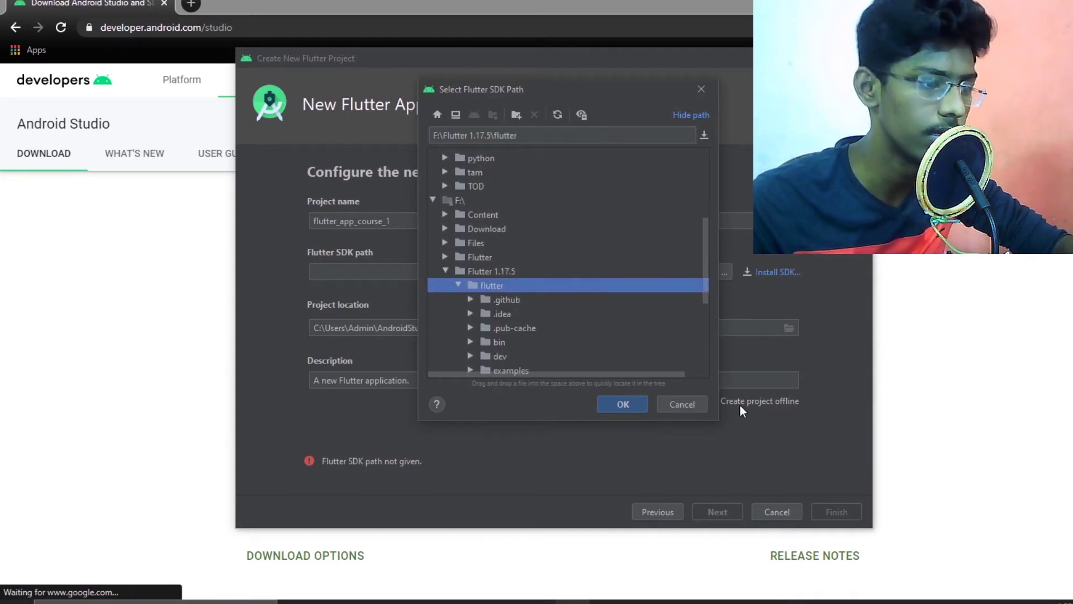
{"action": "left_click", "coordinate": [624, 405]}
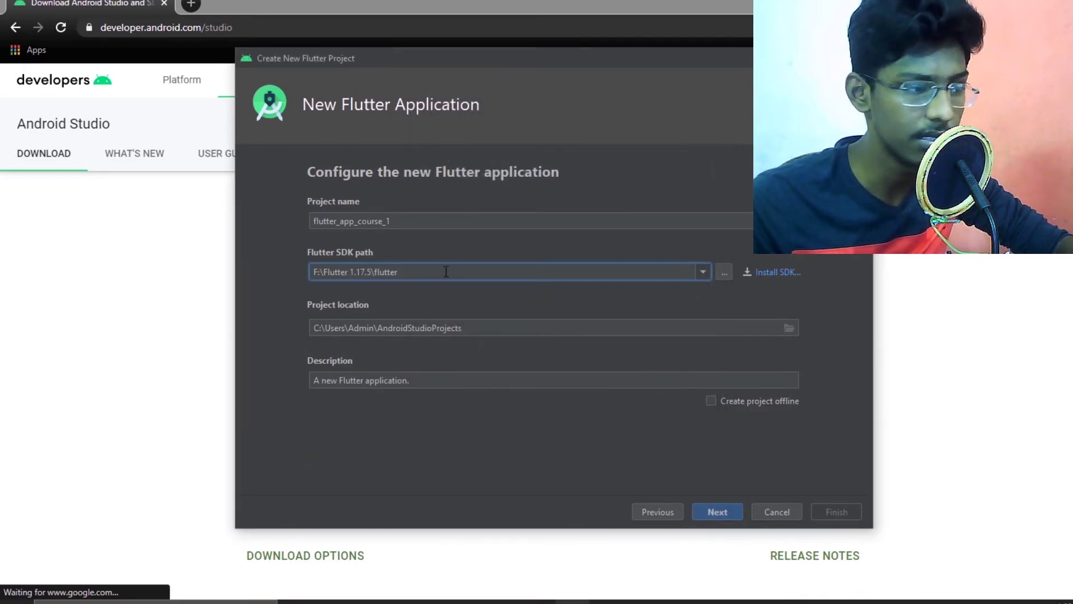
Step: Create the Flutter project with the package name com.example.flutterappcourse1, AndroidX artifacts, and Kotlin and Swift support
{"action": "left_click", "coordinate": [716, 510]}
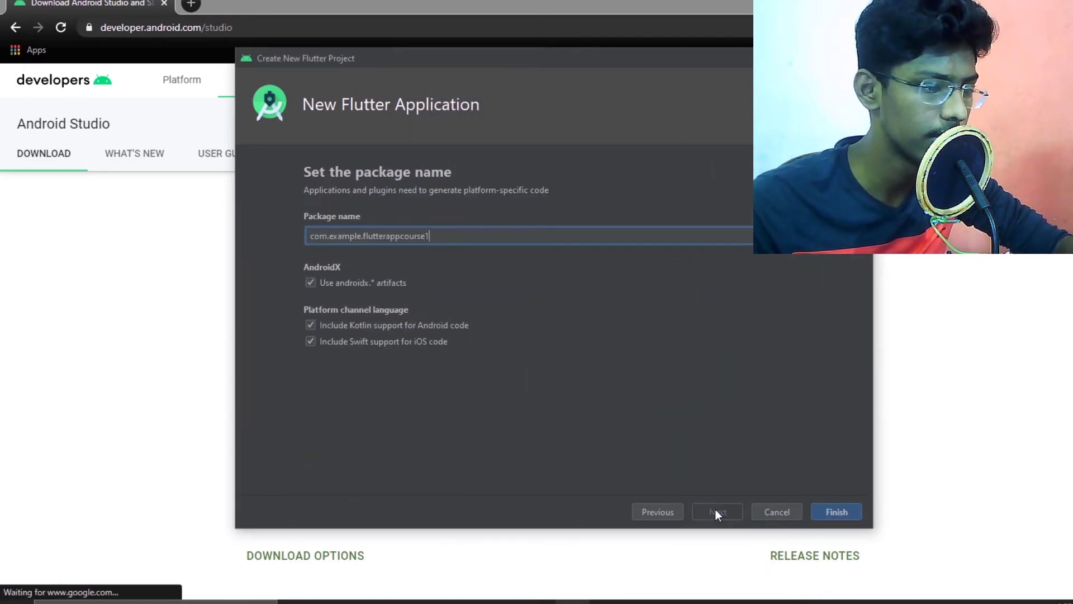
{"action": "left_click_drag", "start_coordinate": [524, 235], "coordinate": [232, 237]}
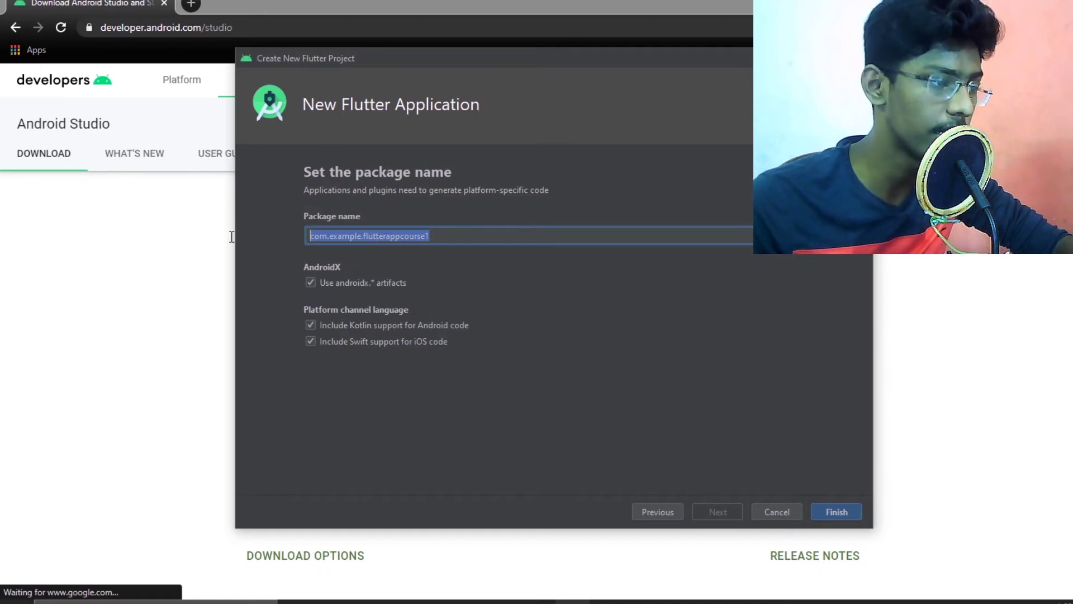
{"action": "left_click", "coordinate": [412, 236]}
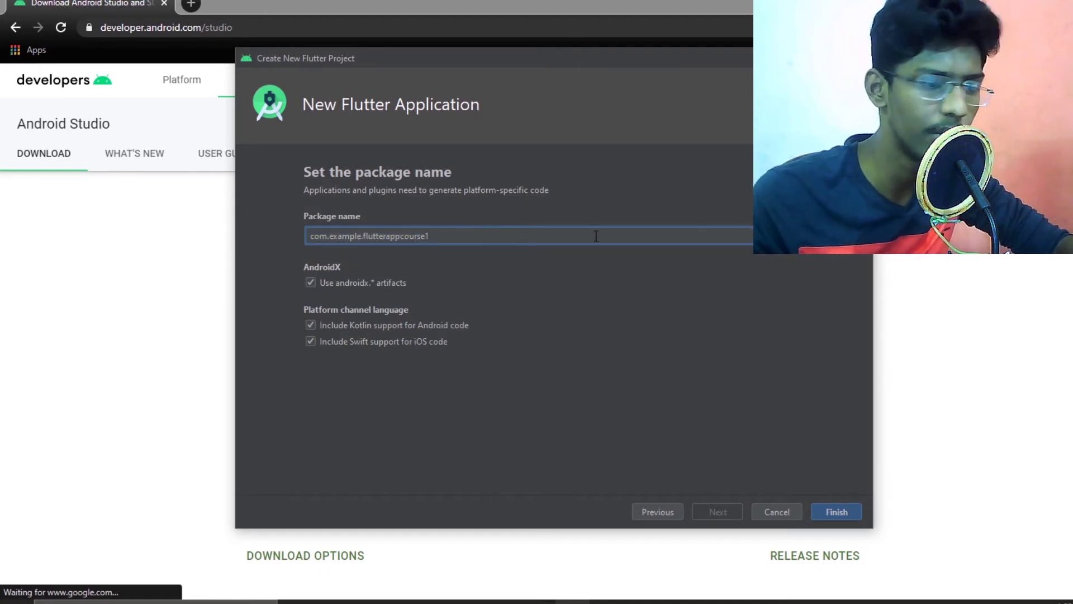
{"action": "left_click", "coordinate": [836, 509]}
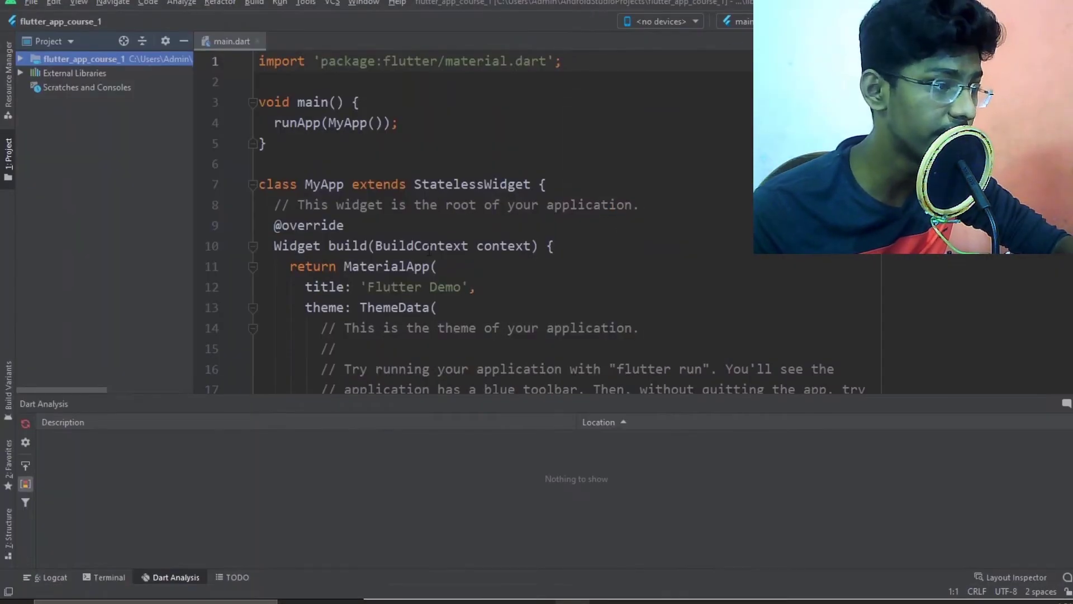
Step: Review the generated starter code in main.dart, from the imports down to the floating action button and back
{"action": "scroll", "coordinate": [473, 167], "scroll_direction": "down", "scroll_amount": 4}
{"action": "scroll", "coordinate": [473, 168], "scroll_direction": "down", "scroll_amount": 19}
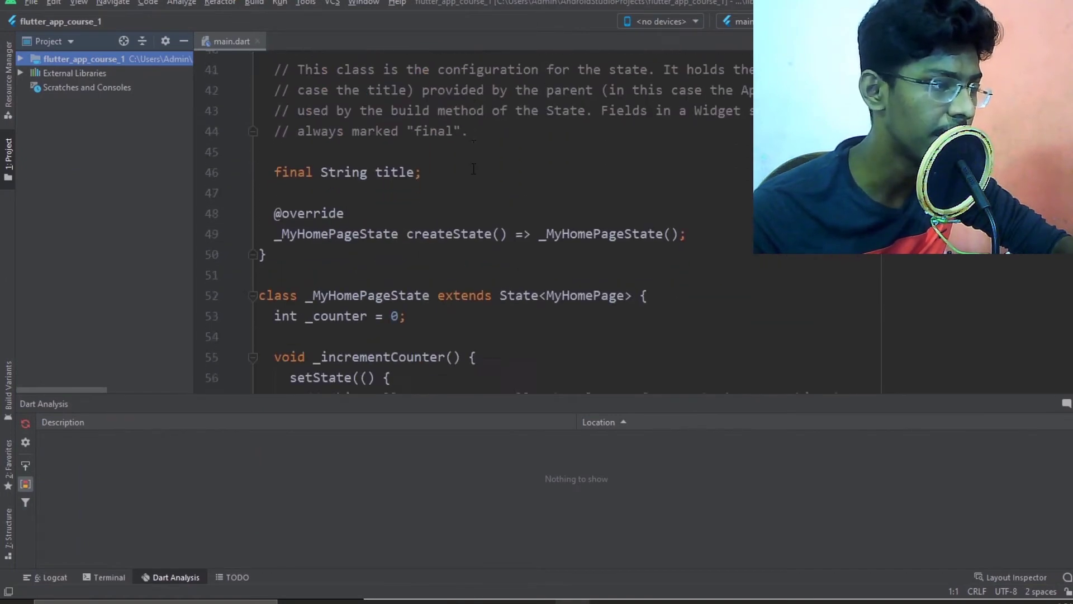
{"action": "scroll", "coordinate": [474, 169], "scroll_direction": "down", "scroll_amount": 10}
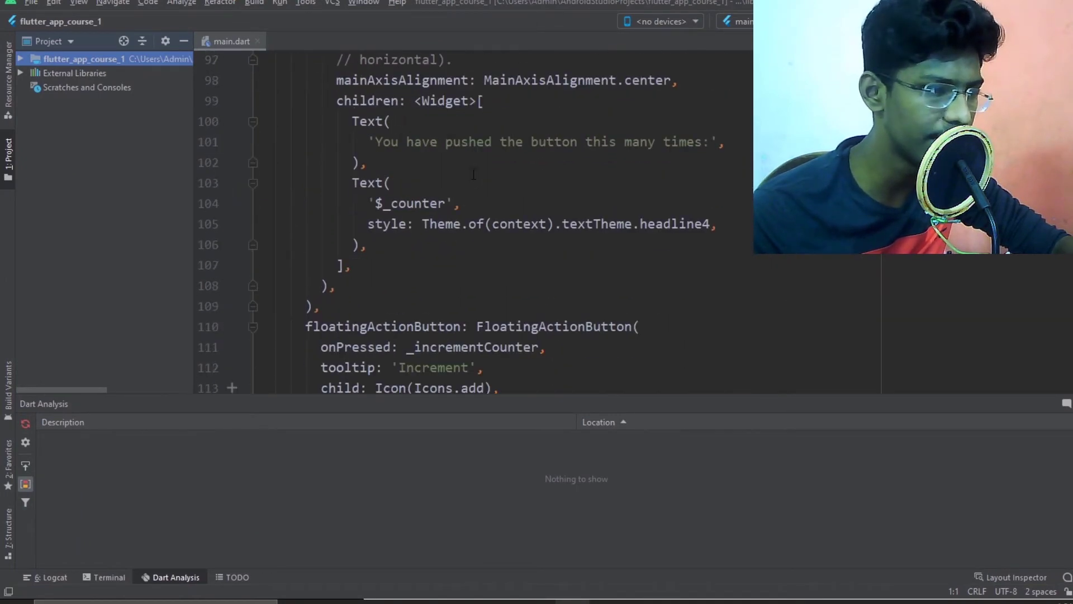
{"action": "scroll", "coordinate": [474, 182], "scroll_direction": "up", "scroll_amount": 6}
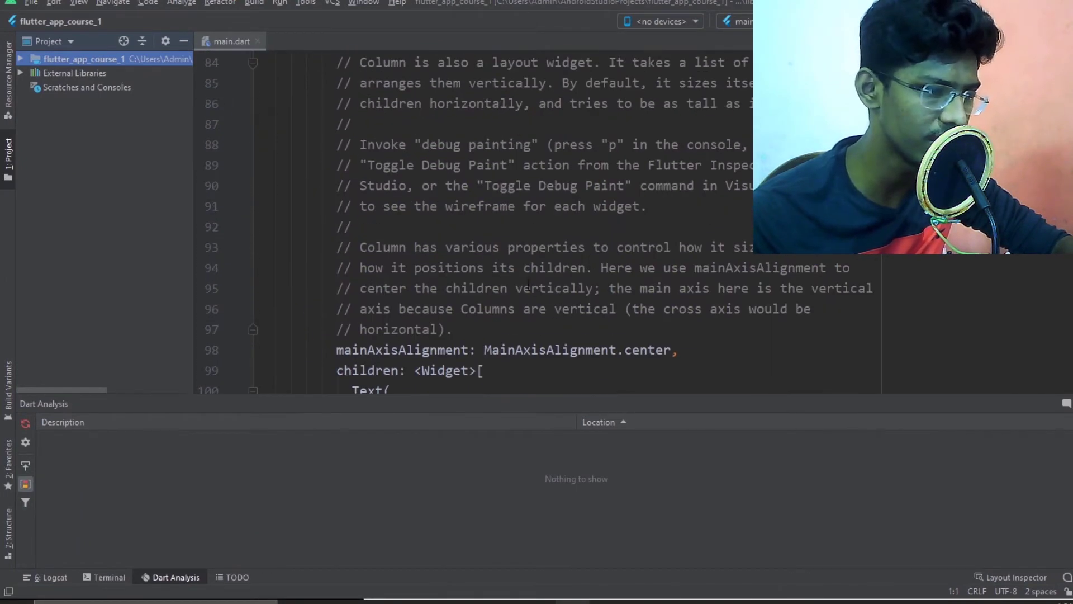
{"action": "left_click_drag", "start_coordinate": [515, 309], "coordinate": [431, 206]}
{"action": "left_click", "coordinate": [319, 72]}
{"action": "left_click", "coordinate": [355, 175]}
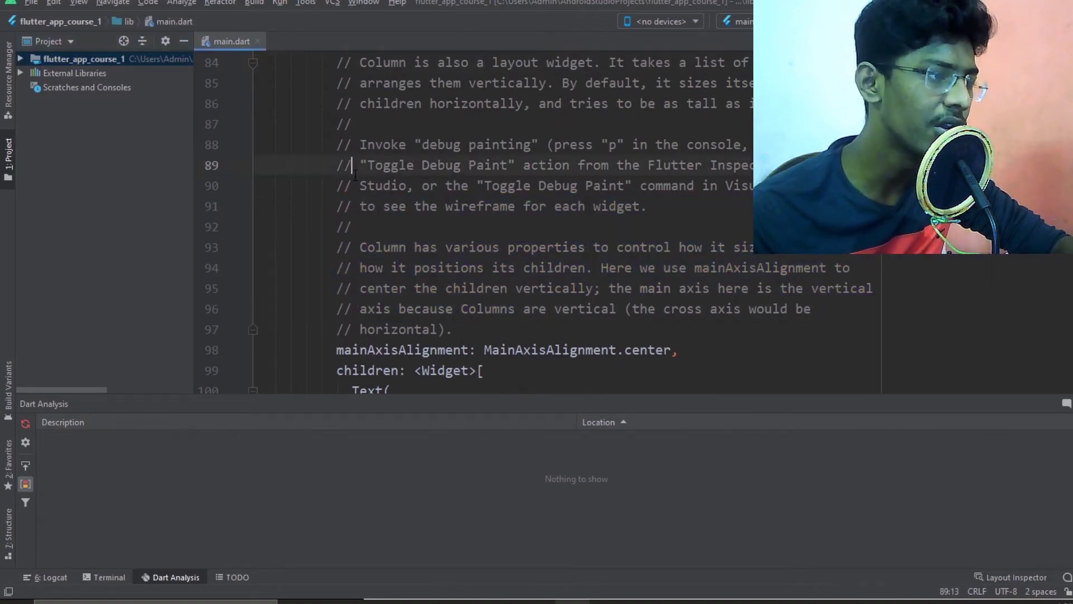
{"action": "scroll", "coordinate": [360, 179], "scroll_direction": "up", "scroll_amount": 11}
{"action": "scroll", "coordinate": [366, 183], "scroll_direction": "up", "scroll_amount": 5}
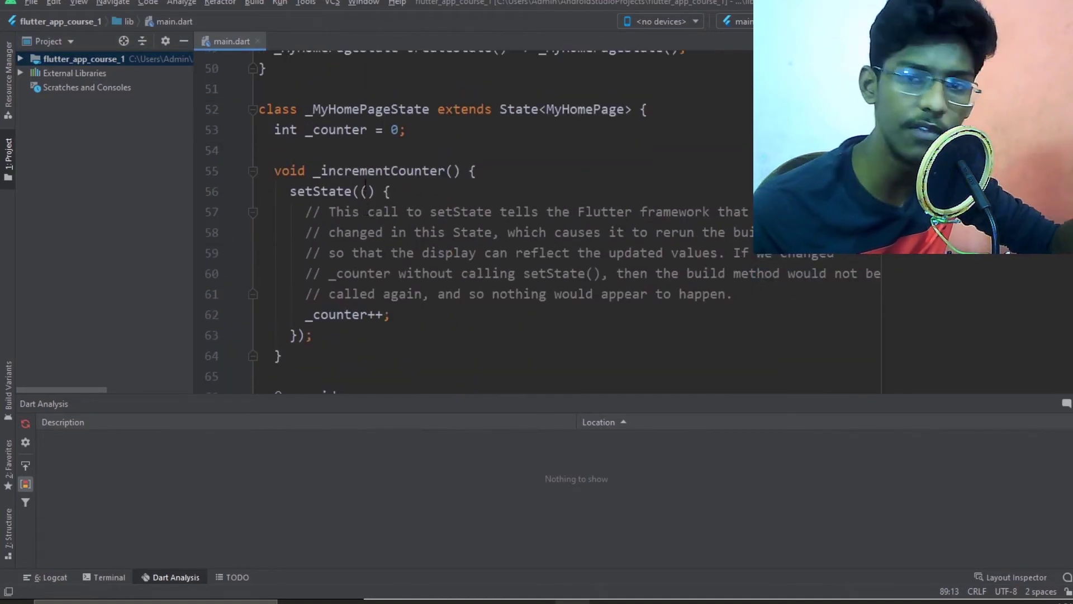
{"action": "scroll", "coordinate": [367, 183], "scroll_direction": "up", "scroll_amount": 7}
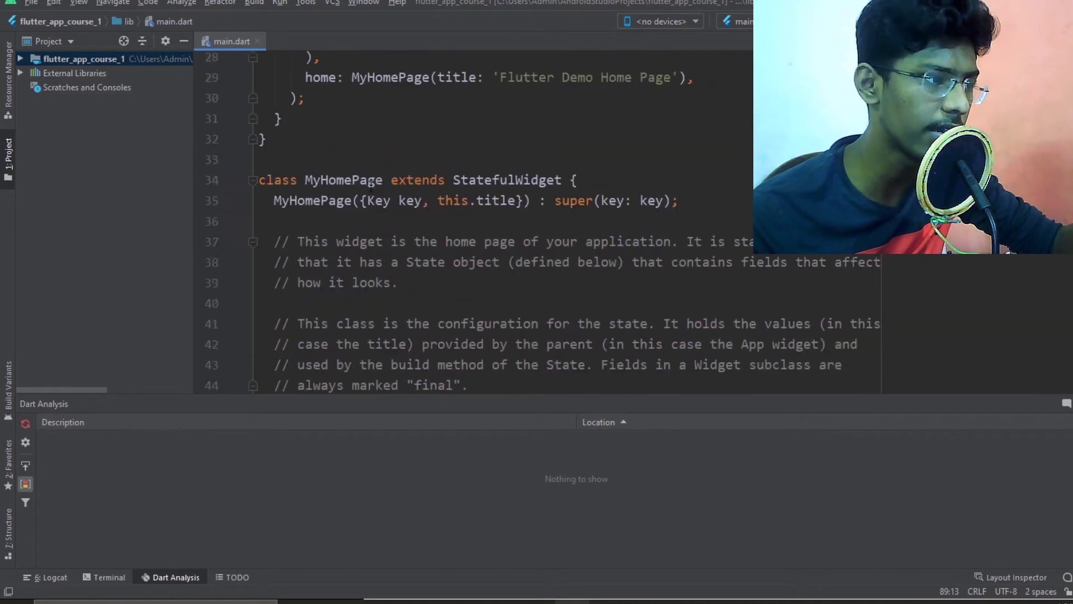
{"action": "scroll", "coordinate": [370, 187], "scroll_direction": "up", "scroll_amount": 2}
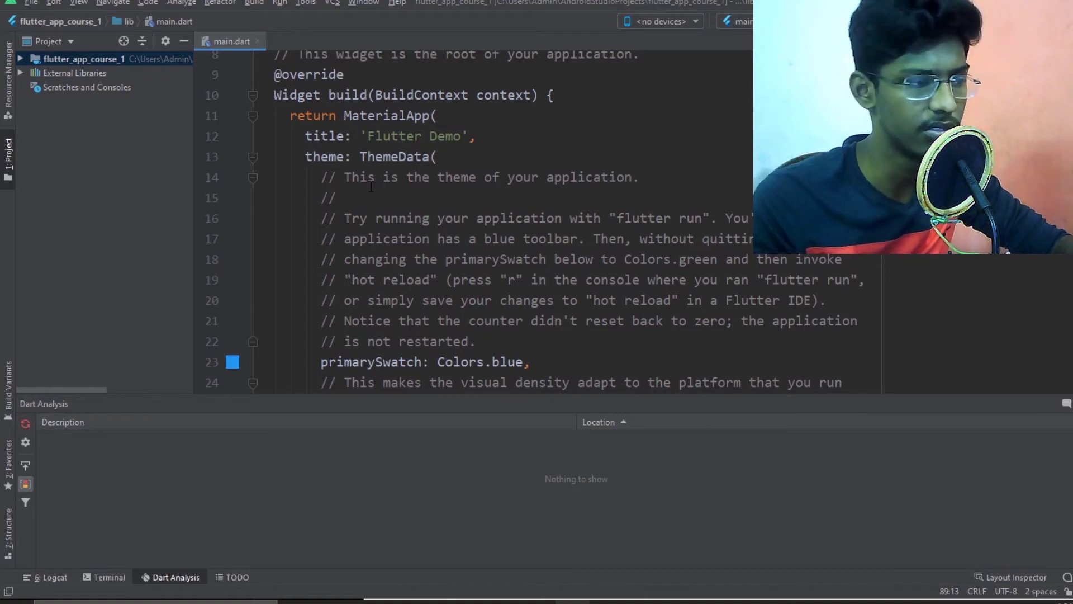
{"action": "scroll", "coordinate": [370, 187], "scroll_direction": "up", "scroll_amount": 2}
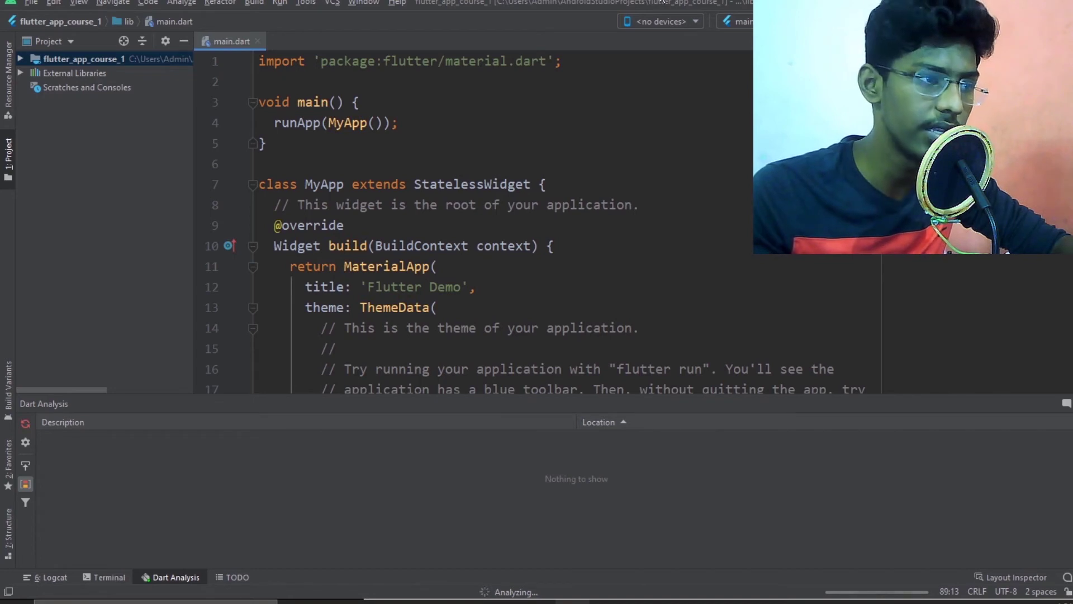
Step: Launch a virtual device from the AVD Manager and place its emulator window beside the code editor
{"action": "left_click", "coordinate": [682, 21]}
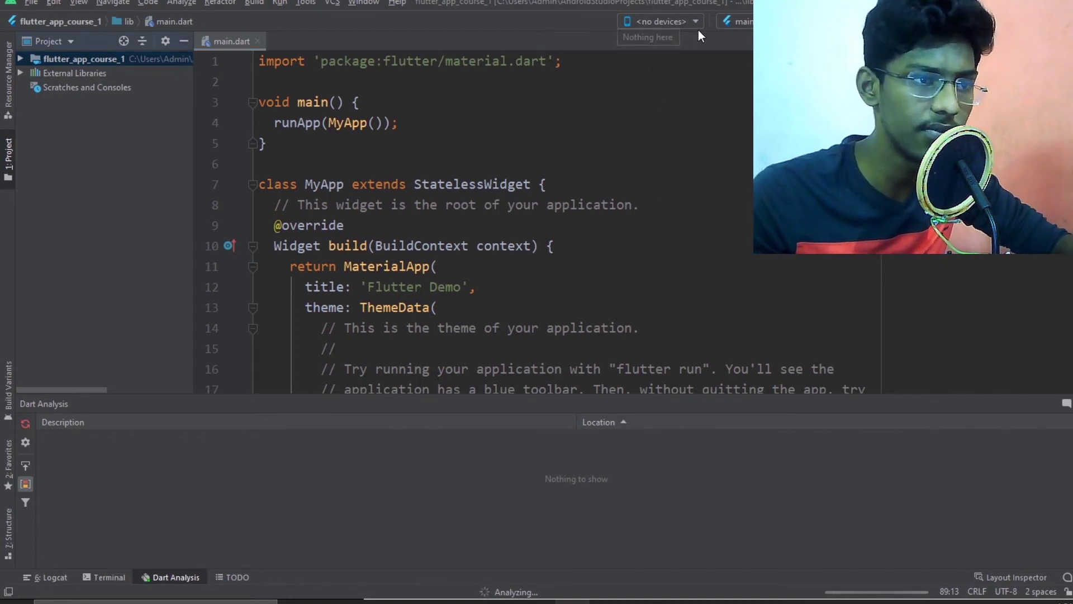
{"action": "left_click", "coordinate": [674, 21]}
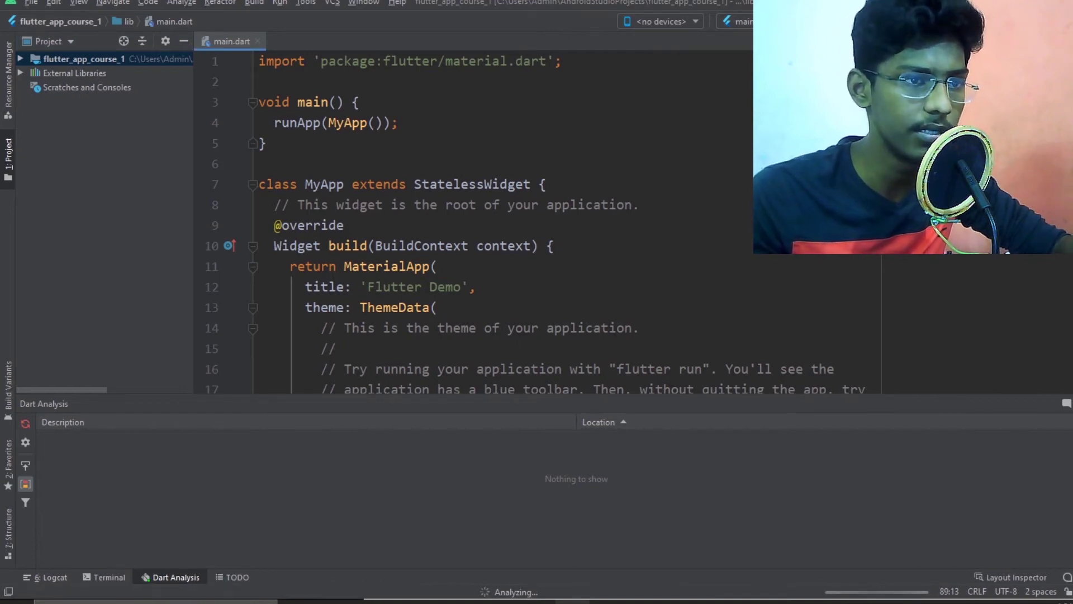
{"action": "mouse_move", "coordinate": [922, 3]}
{"action": "left_mouse_down"}
{"action": "mouse_move", "coordinate": [549, 1]}
{"action": "mouse_move", "coordinate": [918, 0]}
{"action": "left_mouse_up"}
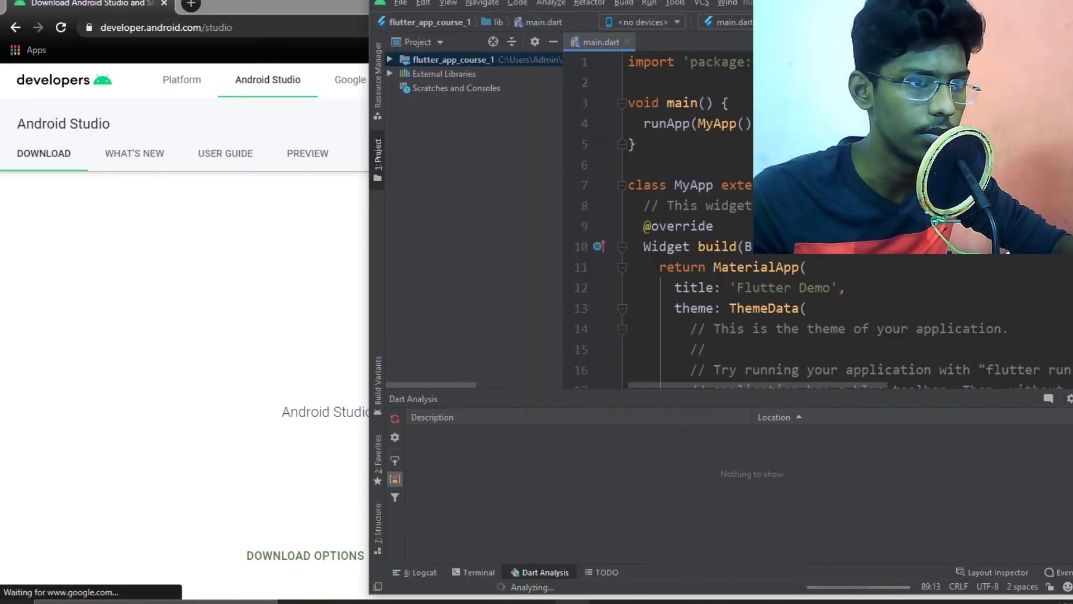
{"action": "left_click_drag", "start_coordinate": [840, 4], "coordinate": [474, 5]}
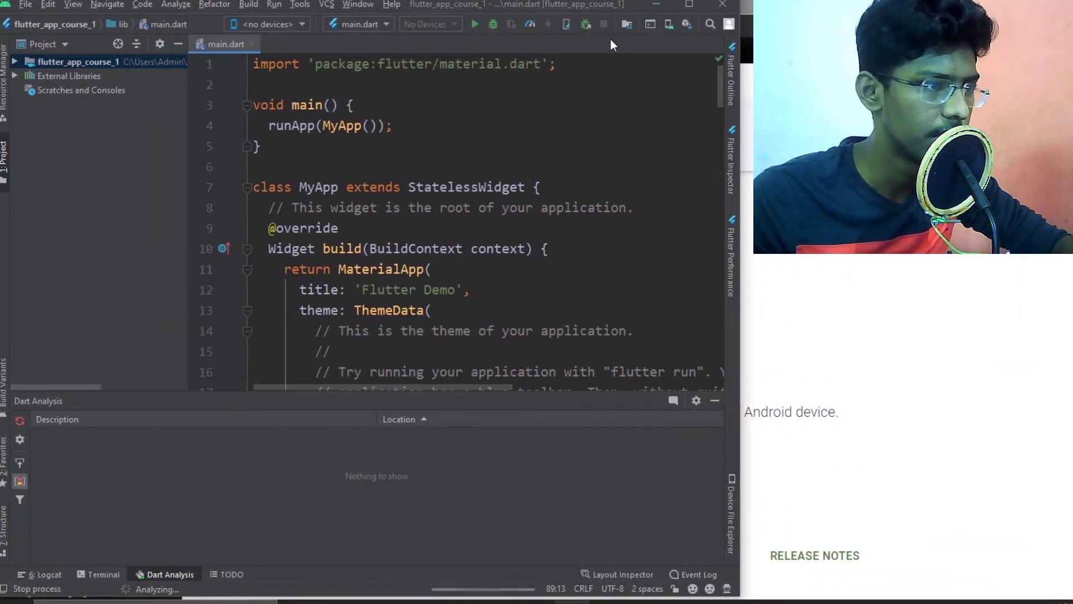
{"action": "left_click", "coordinate": [670, 25]}
{"action": "left_click", "coordinate": [692, 7]}
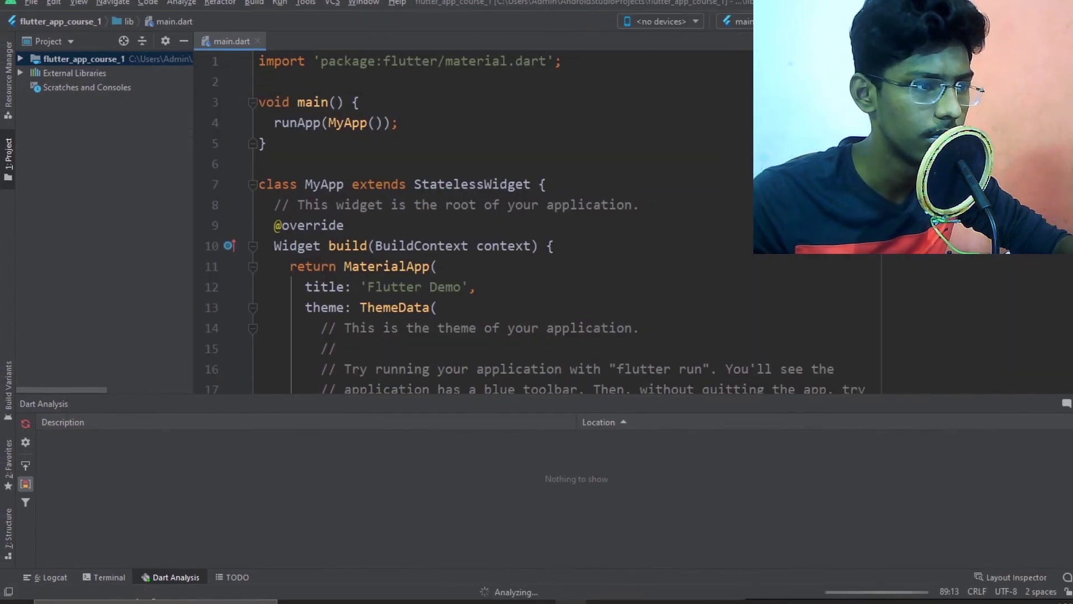
{"action": "mouse_move", "coordinate": [572, 601]}
{"action": "left_click", "coordinate": [632, 578]}
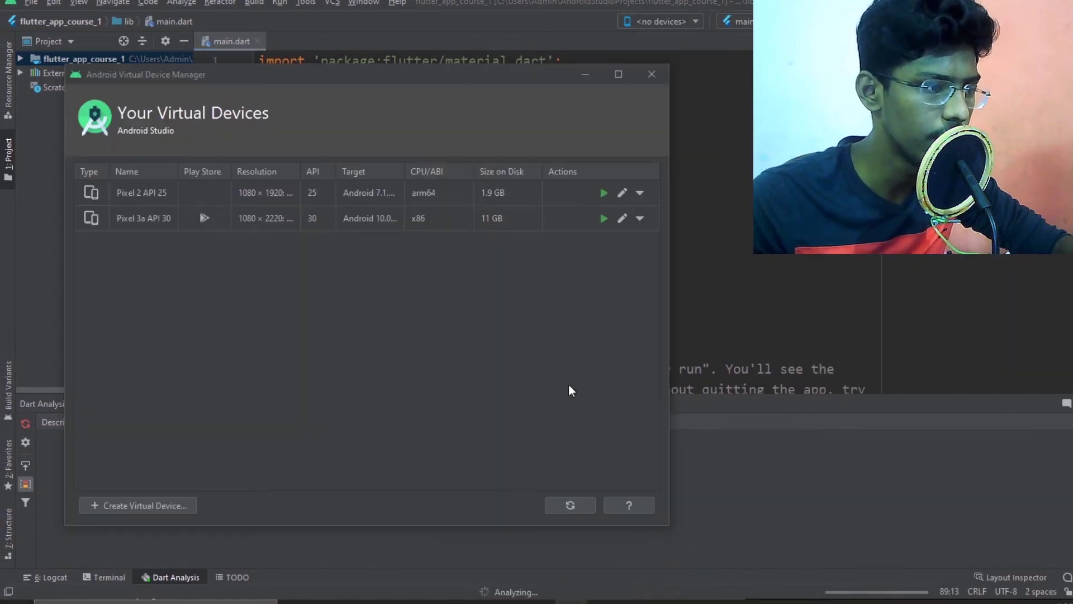
{"action": "left_click_drag", "start_coordinate": [448, 79], "coordinate": [642, 45]}
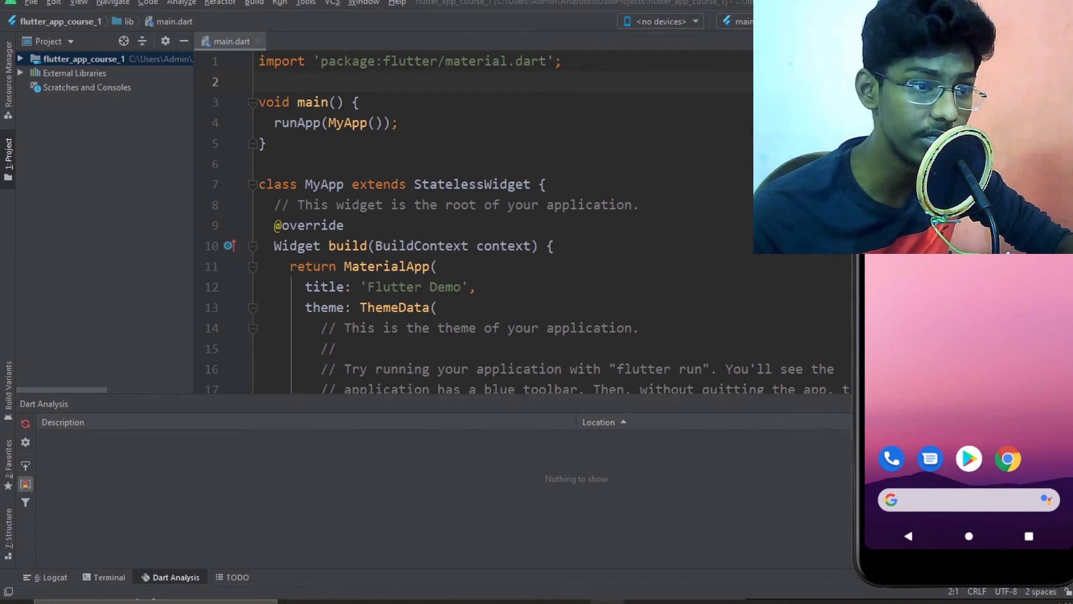
{"action": "left_click_drag", "start_coordinate": [950, 103], "coordinate": [912, 54]}
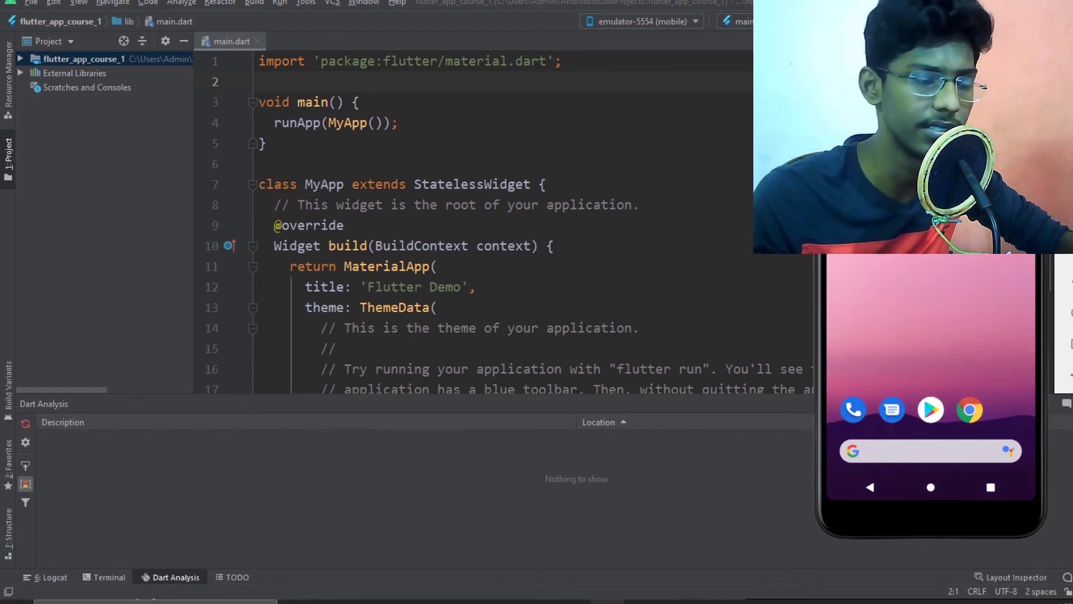
Step: Enlarge the code area by hiding the project tree and the Dart Analysis results
{"action": "left_click_drag", "start_coordinate": [358, 393], "coordinate": [357, 427]}
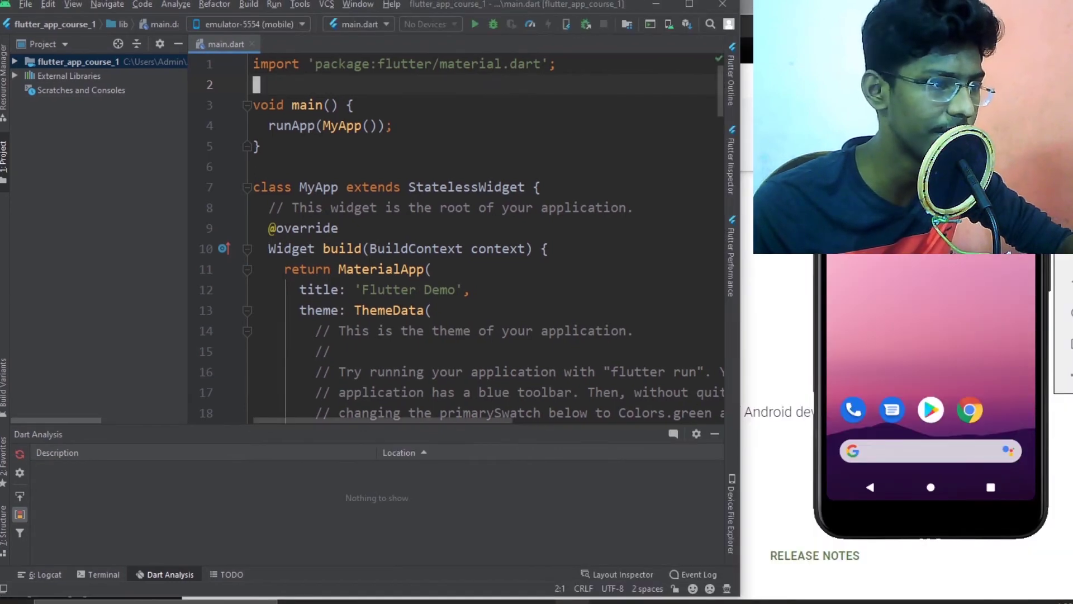
{"action": "left_click", "coordinate": [178, 45]}
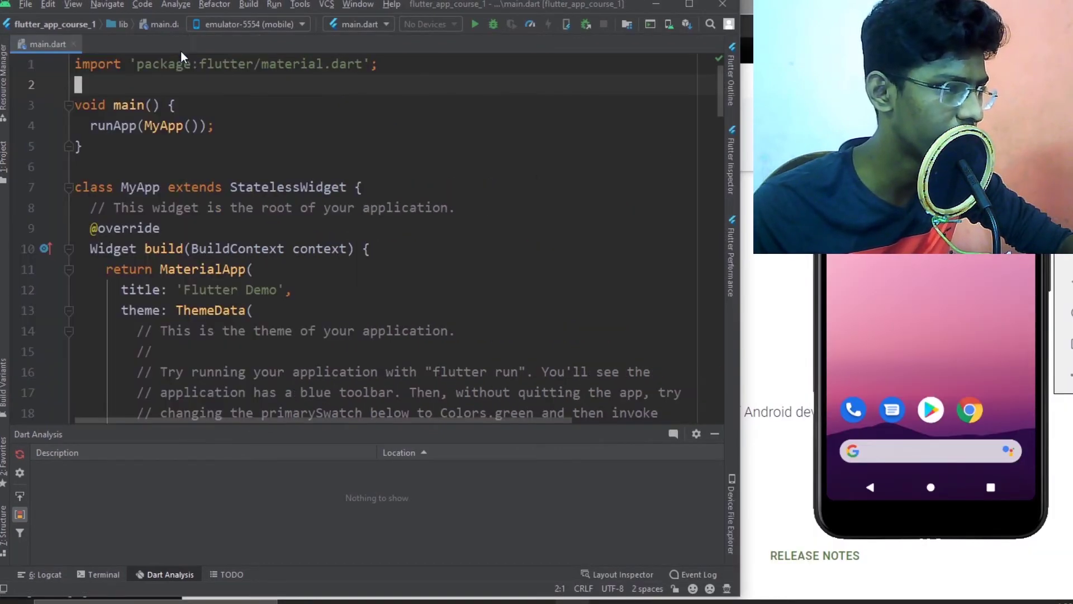
{"action": "left_click", "coordinate": [715, 434]}
Step: Run main.dart on emulator-5554 (mobile) and check the selected target device
{"action": "scroll", "coordinate": [397, 308], "scroll_direction": "down", "scroll_amount": 5}
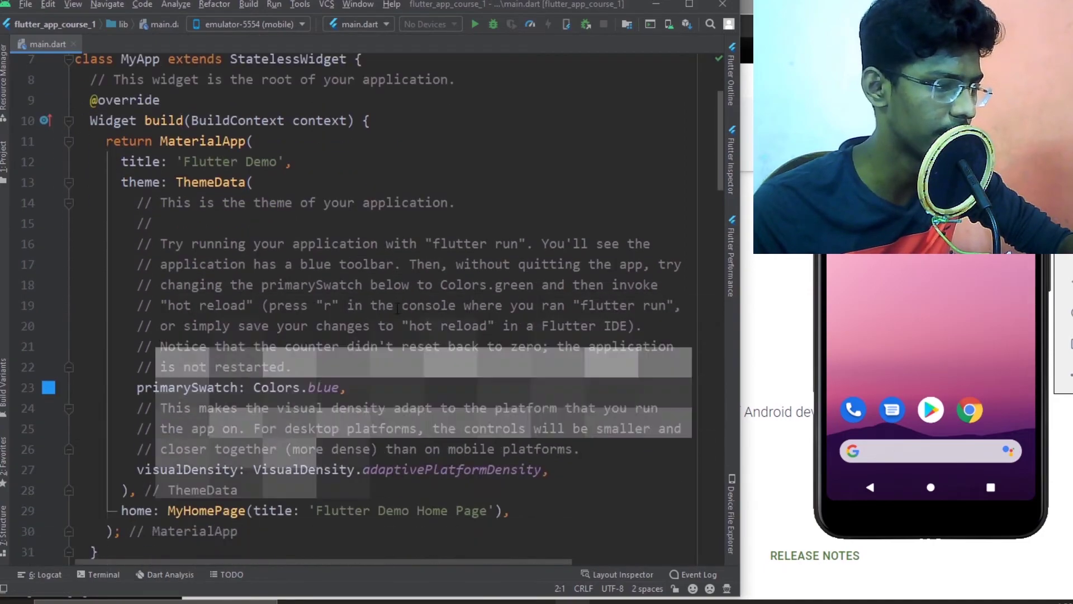
{"action": "scroll", "coordinate": [397, 308], "scroll_direction": "down", "scroll_amount": 20}
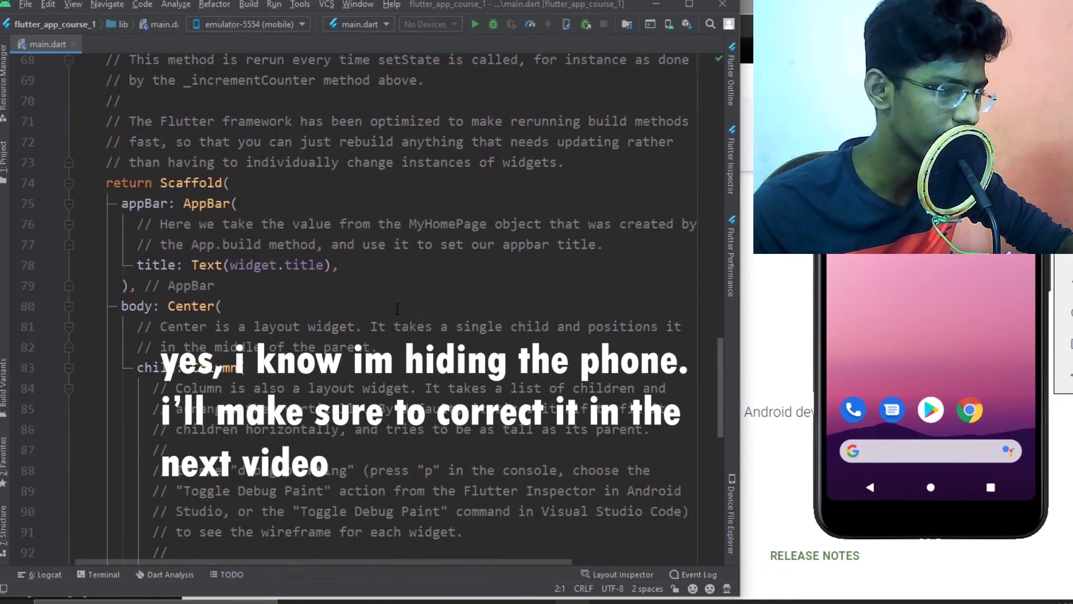
{"action": "scroll", "coordinate": [399, 311], "scroll_direction": "up", "scroll_amount": 20}
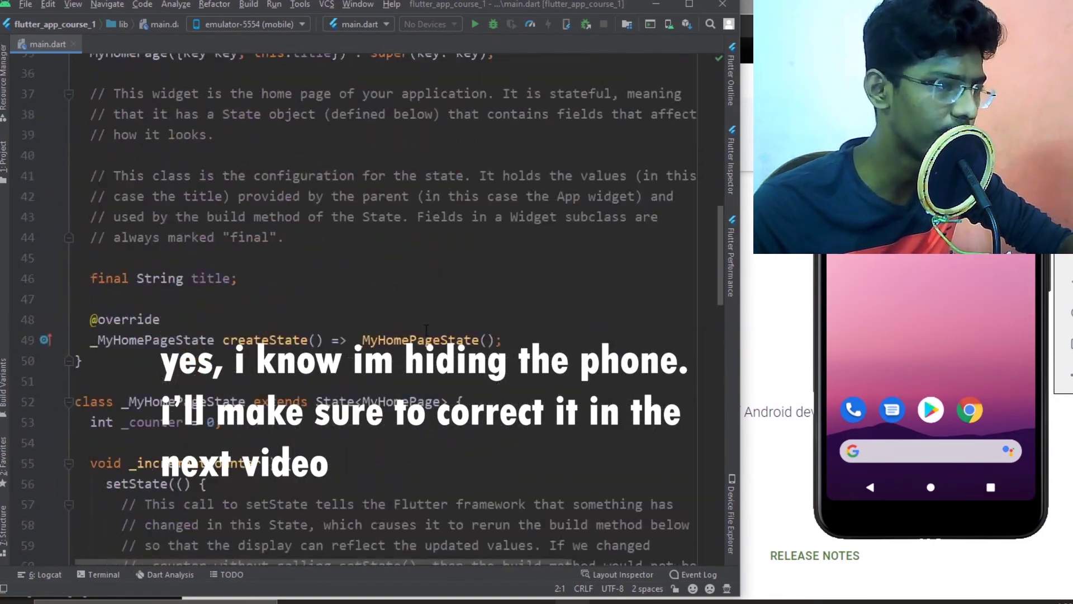
{"action": "scroll", "coordinate": [428, 331], "scroll_direction": "up", "scroll_amount": 7}
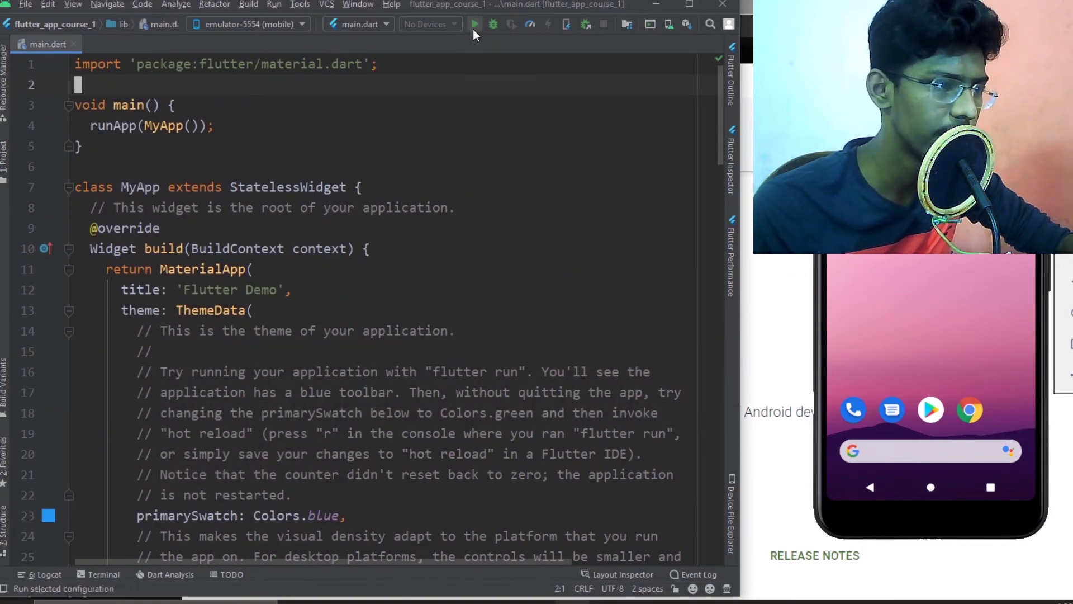
{"action": "left_click", "coordinate": [474, 24]}
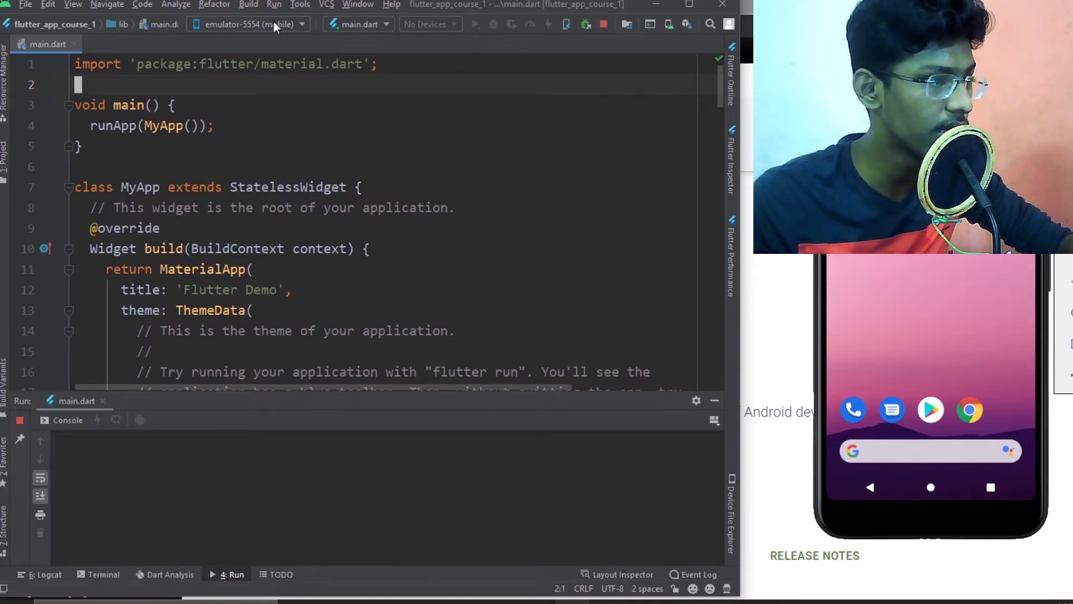
{"action": "left_click", "coordinate": [293, 27]}
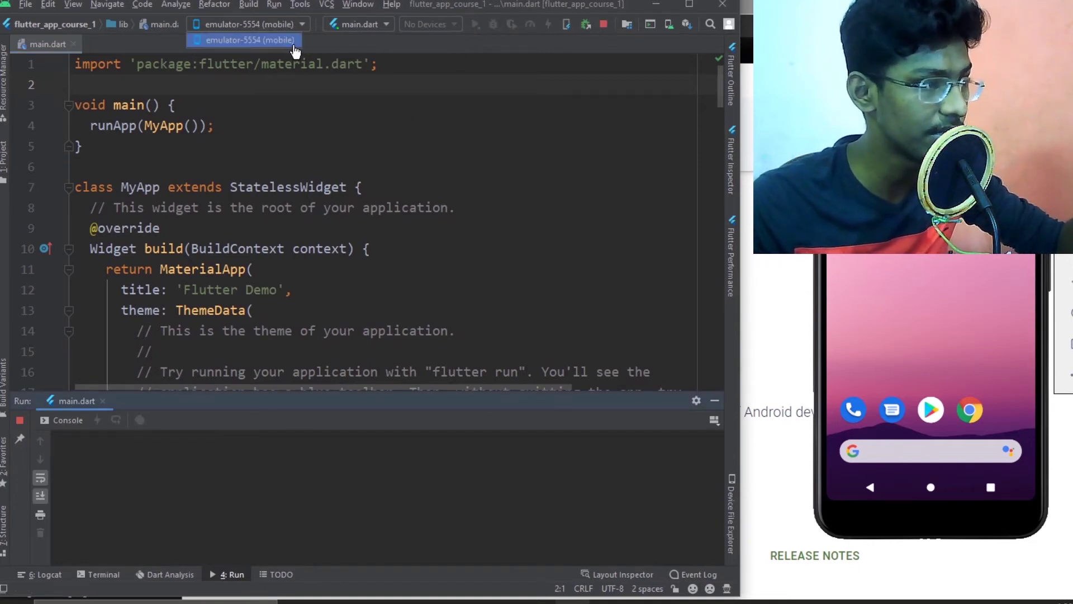
{"action": "left_click", "coordinate": [439, 44]}
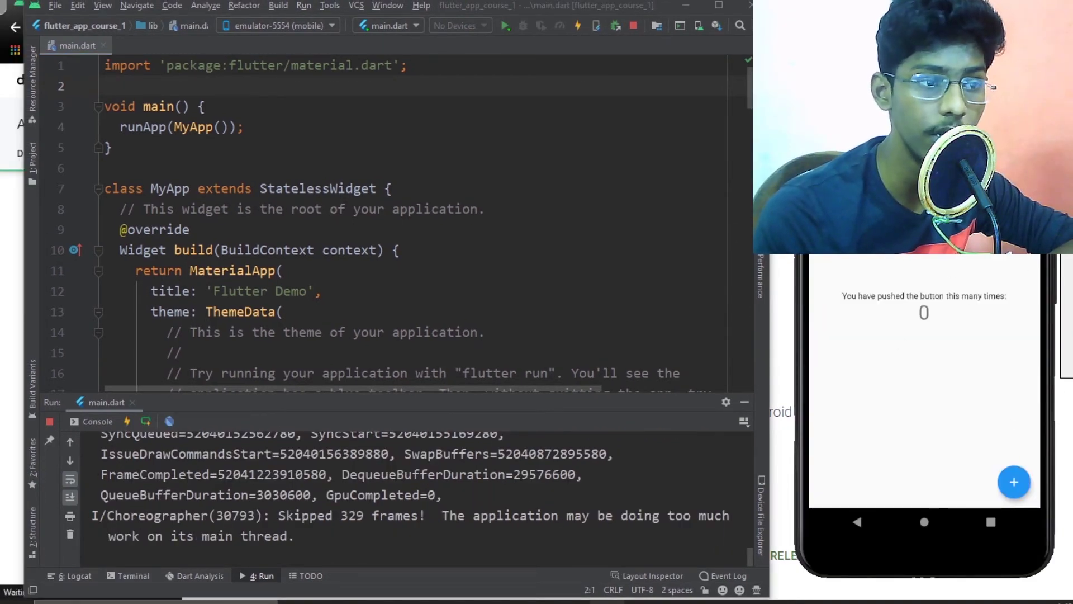
Step: Test the demo app in the emulator by raising its counter to 4 with the floating action button
{"action": "mouse_move", "coordinate": [924, 41]}
{"action": "left_mouse_down"}
{"action": "mouse_move", "coordinate": [965, 17]}
{"action": "mouse_move", "coordinate": [921, 35]}
{"action": "left_mouse_up"}
{"action": "scroll", "coordinate": [400, 142], "scroll_direction": "down", "scroll_amount": 2}
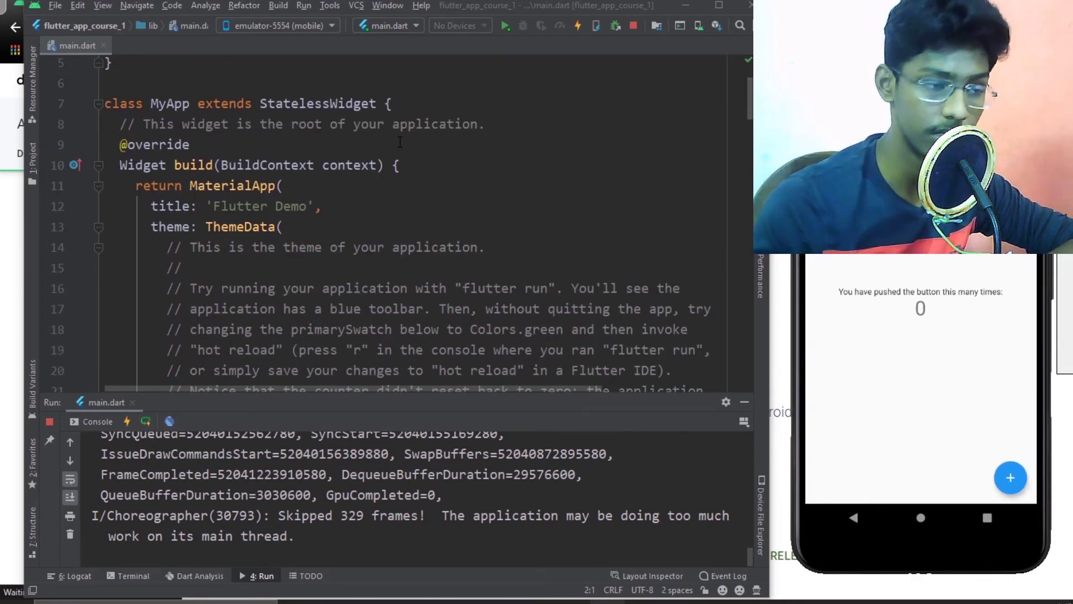
{"action": "scroll", "coordinate": [400, 142], "scroll_direction": "up", "scroll_amount": 2}
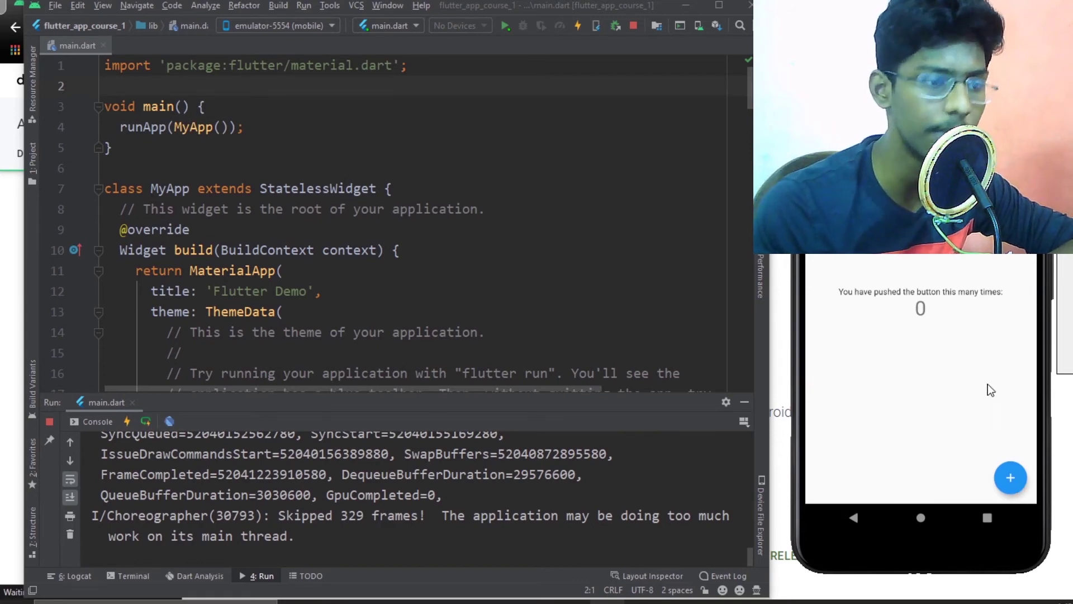
{"action": "left_click", "coordinate": [1011, 480]}
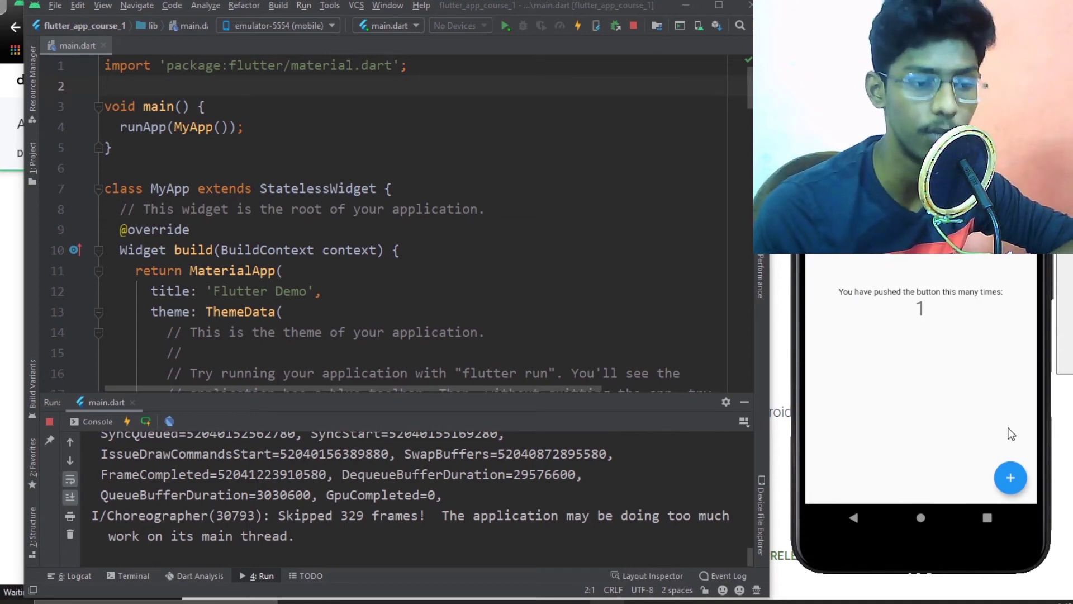
{"action": "left_click", "coordinate": [1013, 485]}
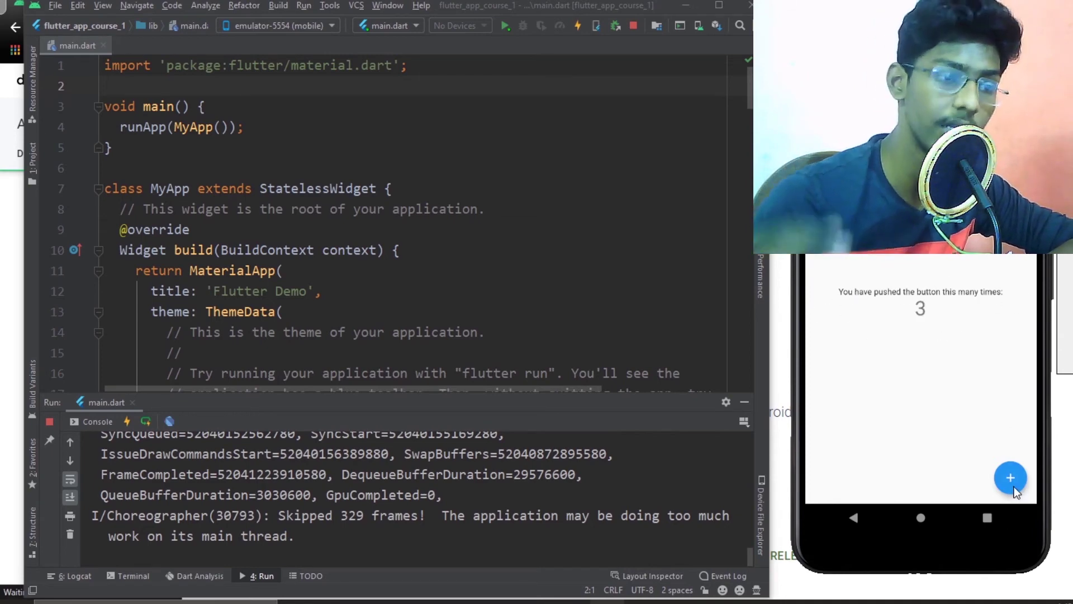
{"action": "left_click", "coordinate": [1013, 486]}
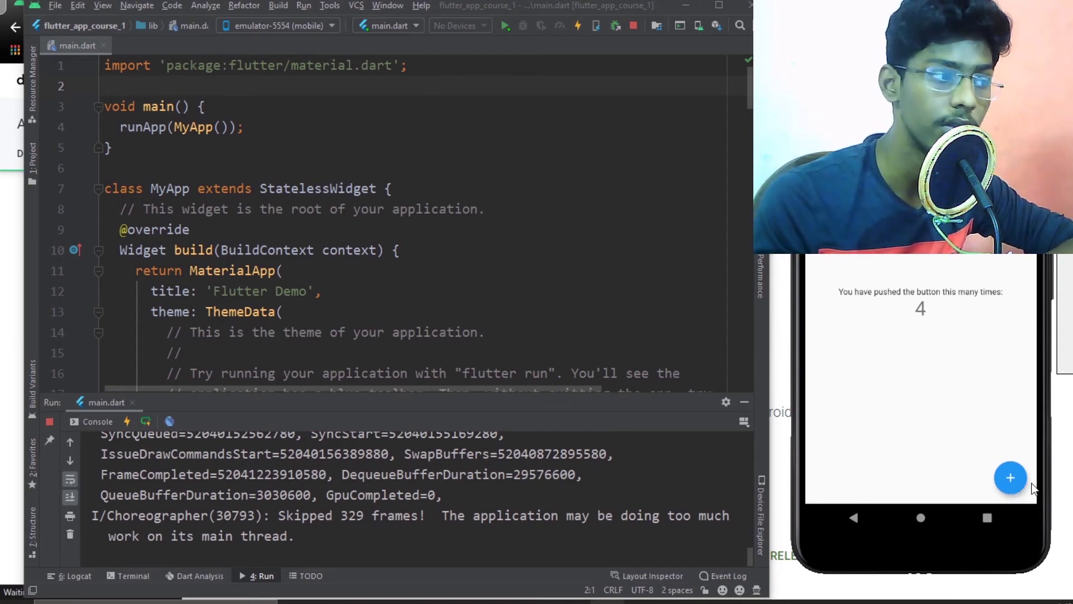
{"action": "scroll", "coordinate": [391, 224], "scroll_direction": "down", "scroll_amount": 1}
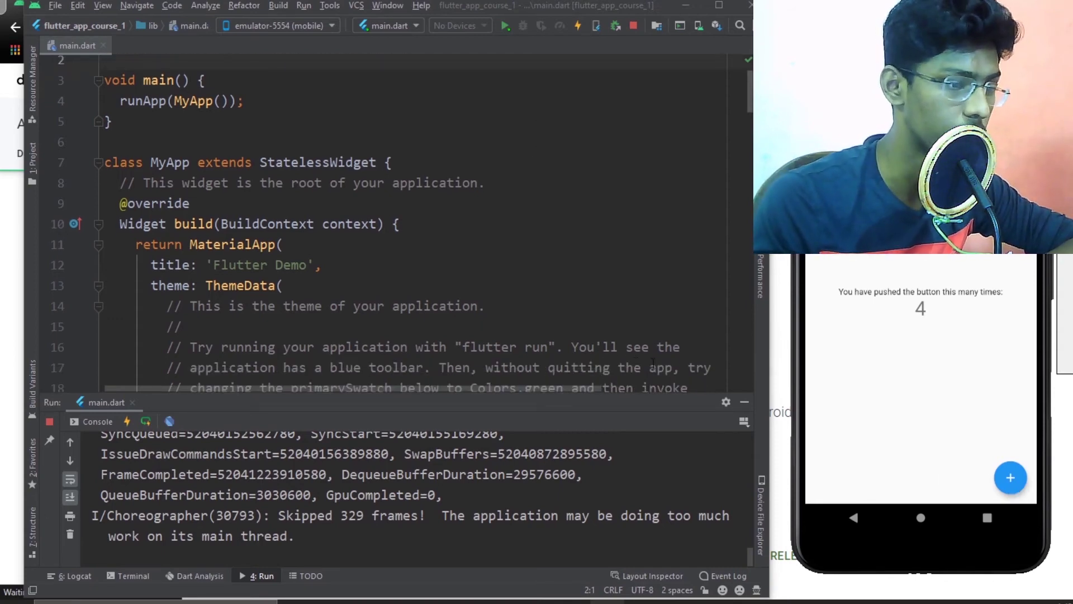
Step: Hide the Run console to give the main.dart code the full height of the editor
{"action": "left_click", "coordinate": [748, 410]}
{"action": "left_click", "coordinate": [746, 403]}
Step: Insert the word "idiot" before the colon in the 'You have pushed the button this many times:' text and save main.dart to hot reload the app
{"action": "scroll", "coordinate": [503, 336], "scroll_direction": "down", "scroll_amount": 7}
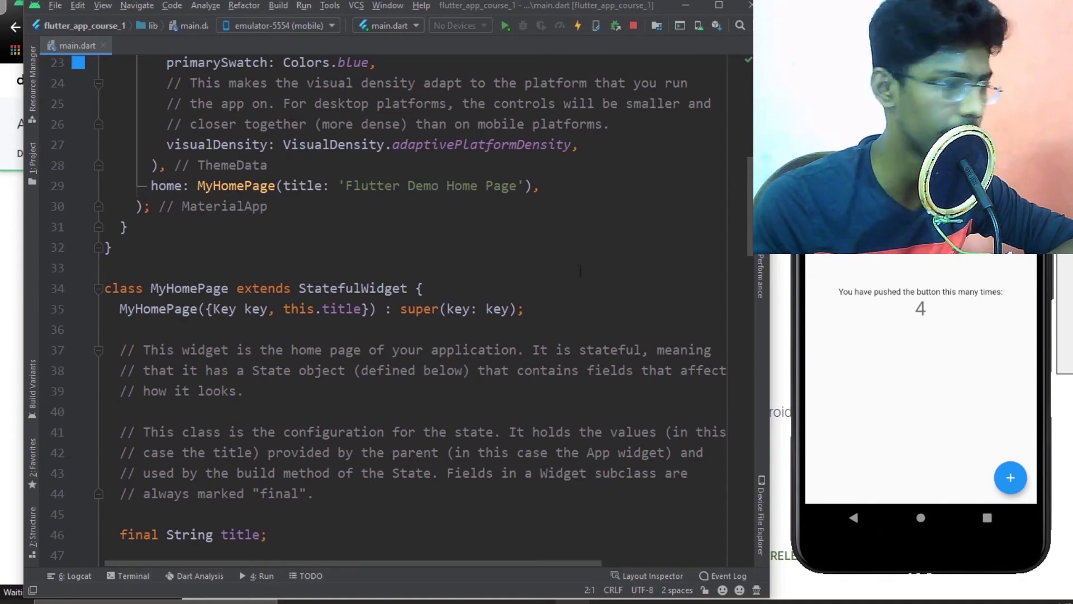
{"action": "scroll", "coordinate": [357, 123], "scroll_direction": "down", "scroll_amount": 18}
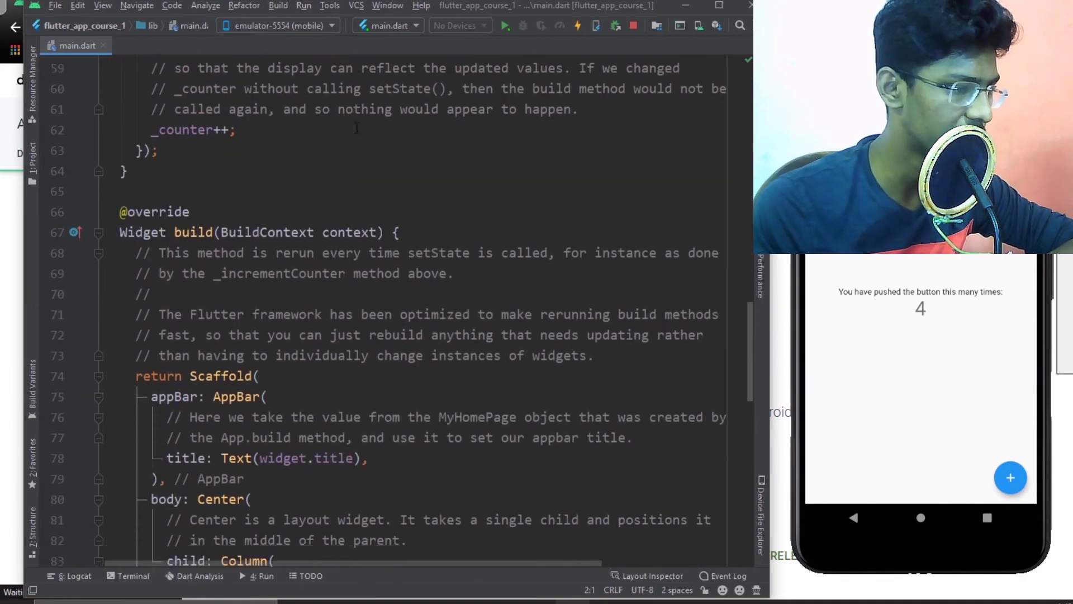
{"action": "scroll", "coordinate": [356, 128], "scroll_direction": "down", "scroll_amount": 5}
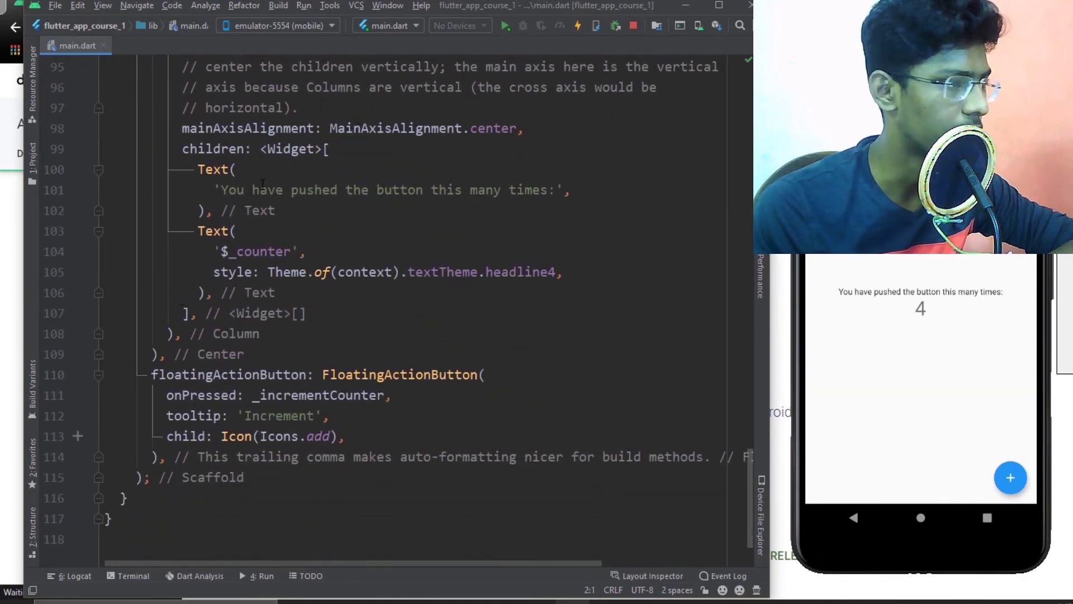
{"action": "left_click_drag", "start_coordinate": [222, 187], "coordinate": [546, 190]}
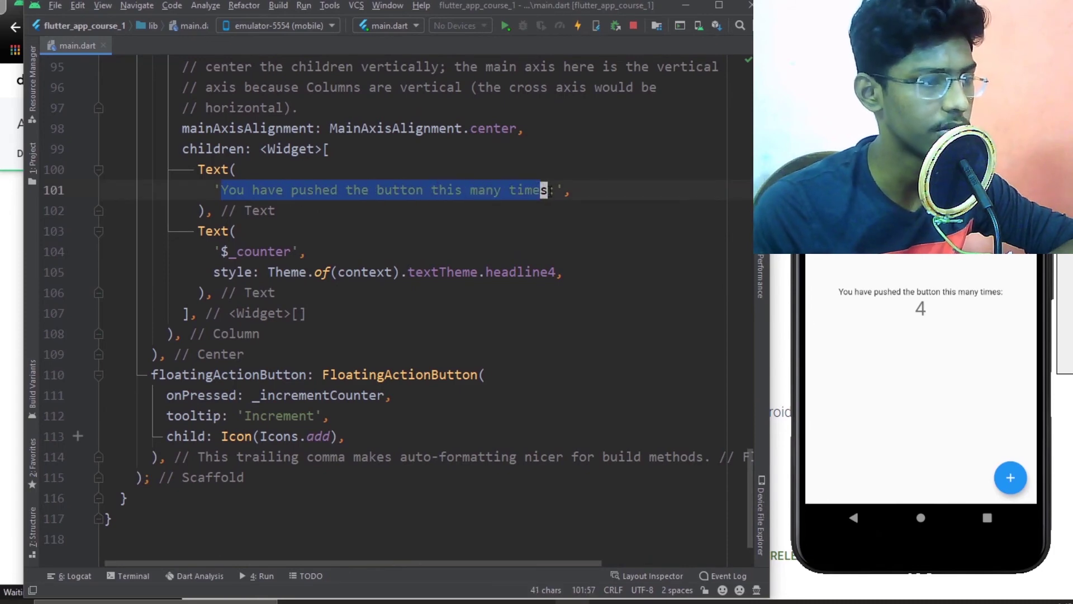
{"action": "left_click", "coordinate": [551, 191]}
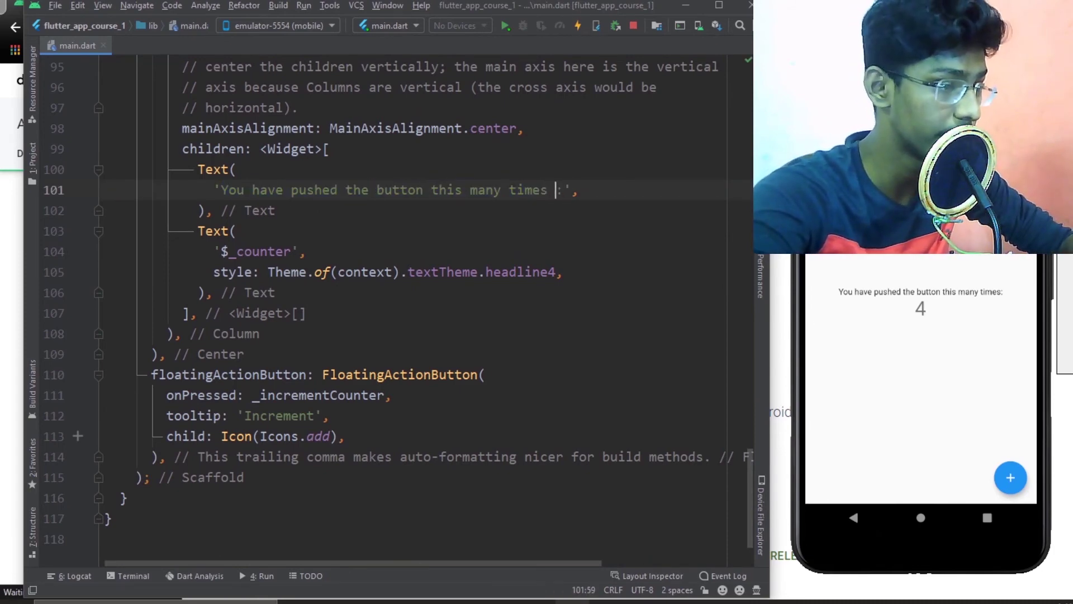
{"action": "type", "text": "idiot"}
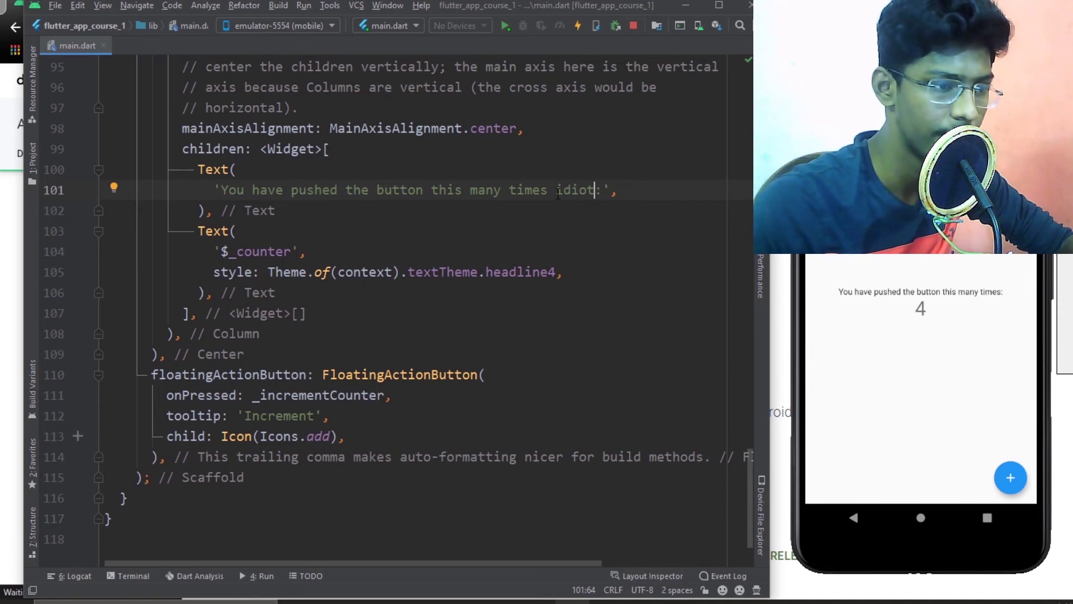
{"action": "key", "text": "ctrl+s"}
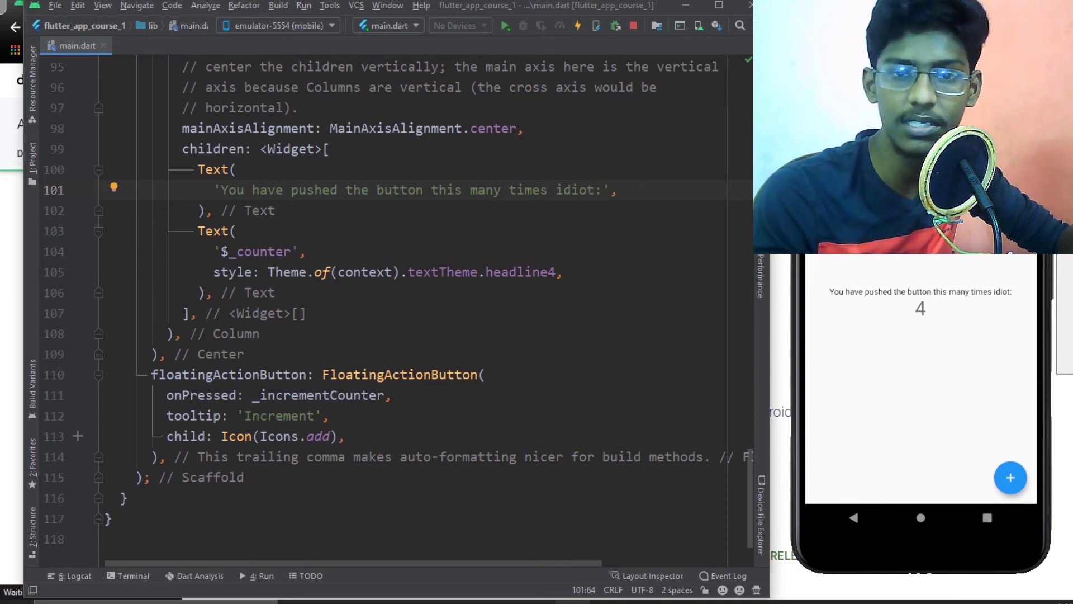
{"action": "scroll", "coordinate": [386, 307], "scroll_direction": "up", "scroll_amount": 15}
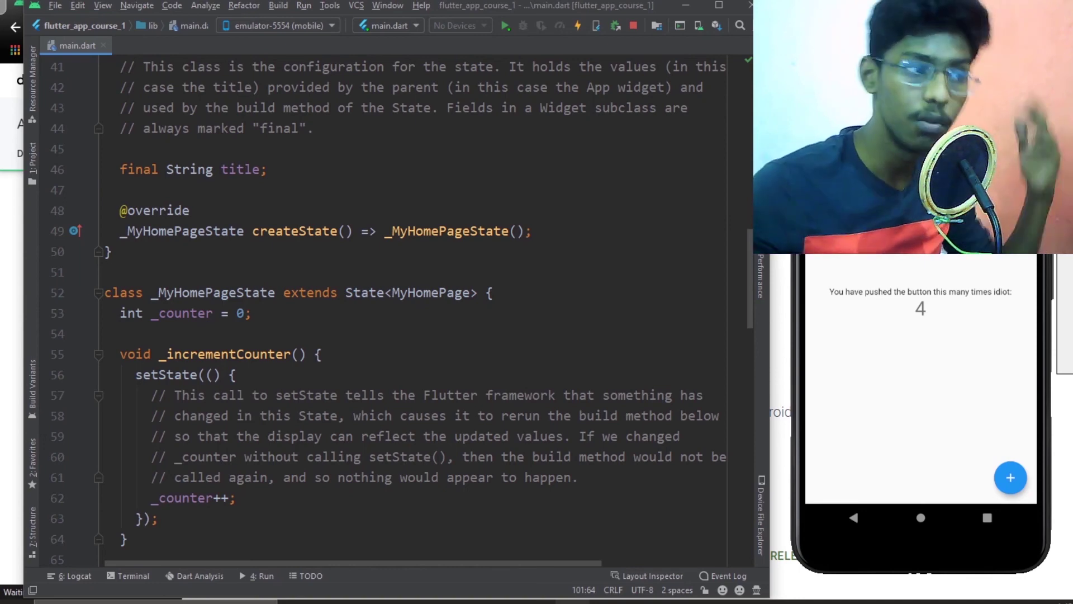
{"action": "scroll", "coordinate": [659, 214], "scroll_direction": "up", "scroll_amount": 8}
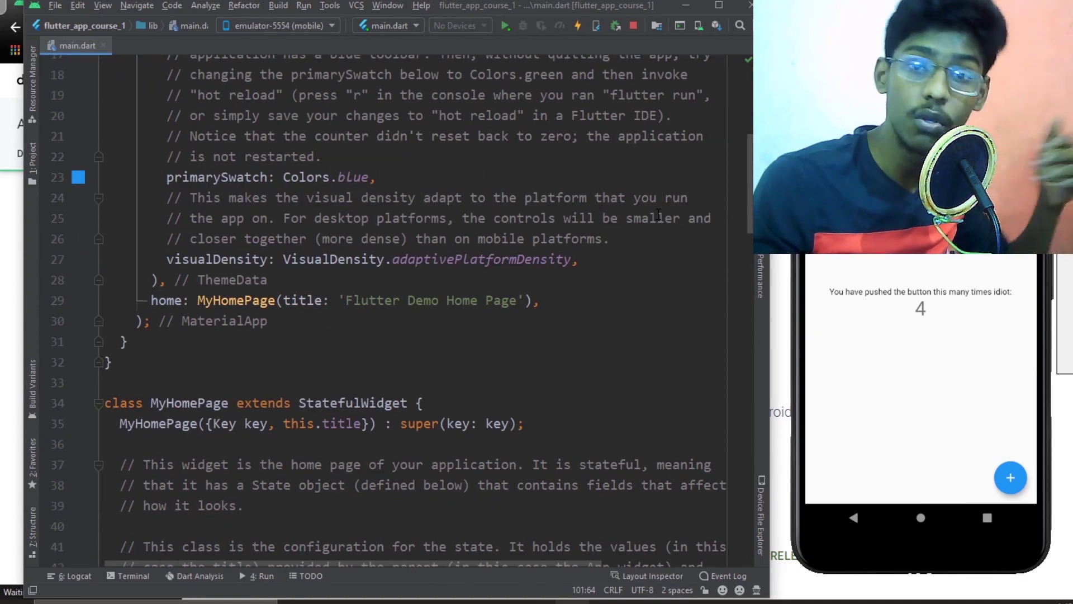